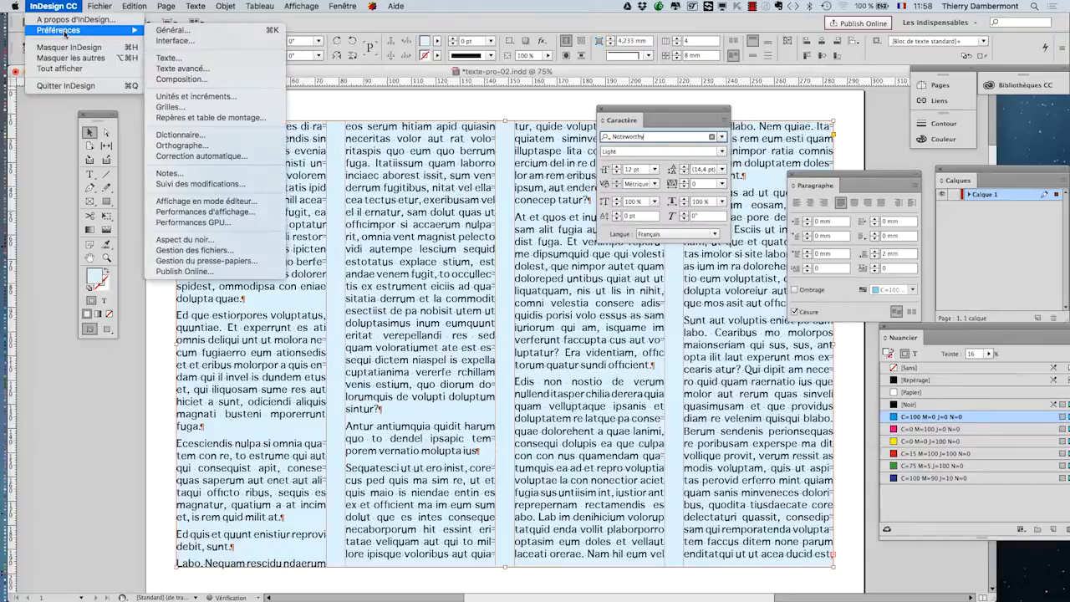
# Step: Set the font preview size to Grande in the Texte preferences
pyautogui.click(209, 70)
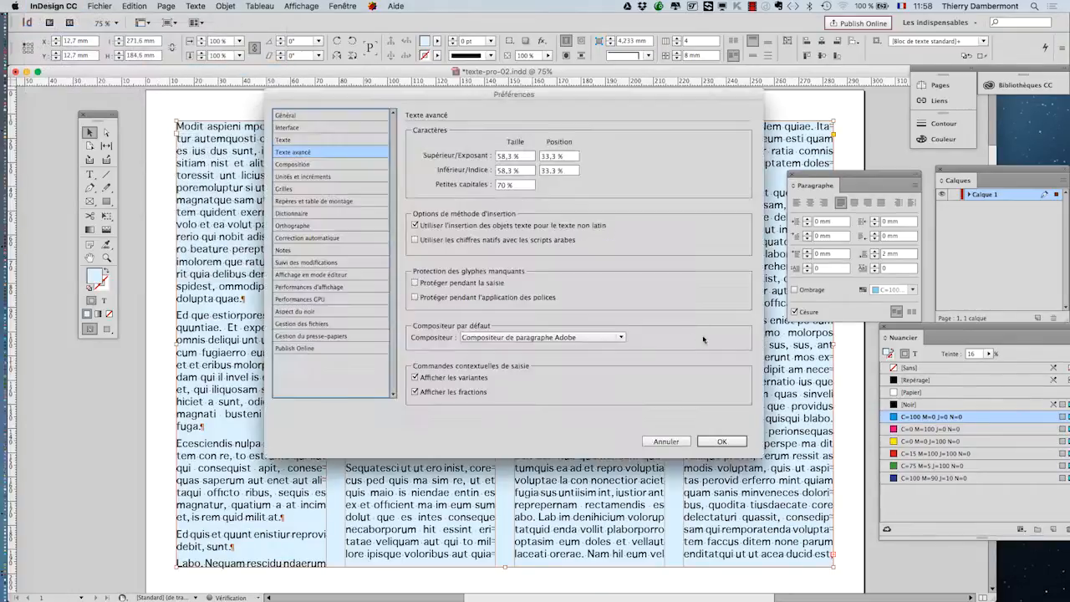
pyautogui.click(284, 140)
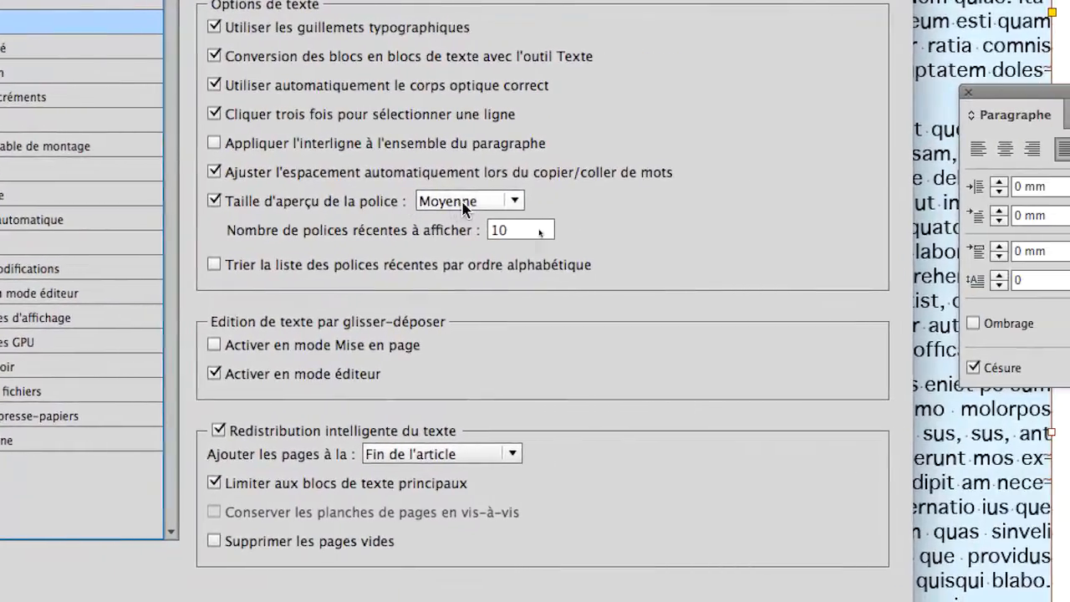
pyautogui.click(468, 202)
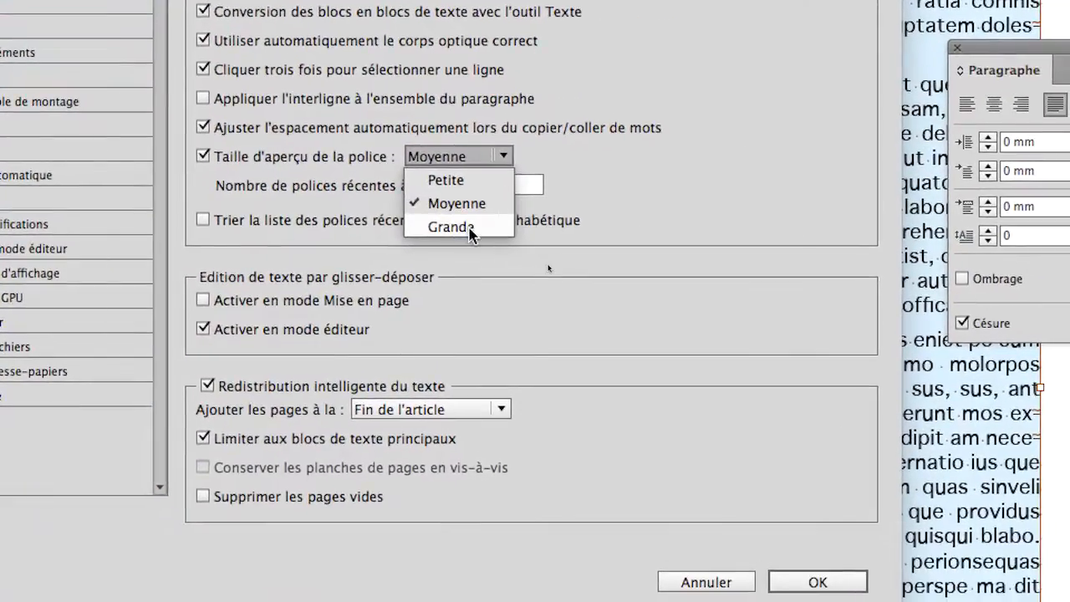
pyautogui.click(469, 230)
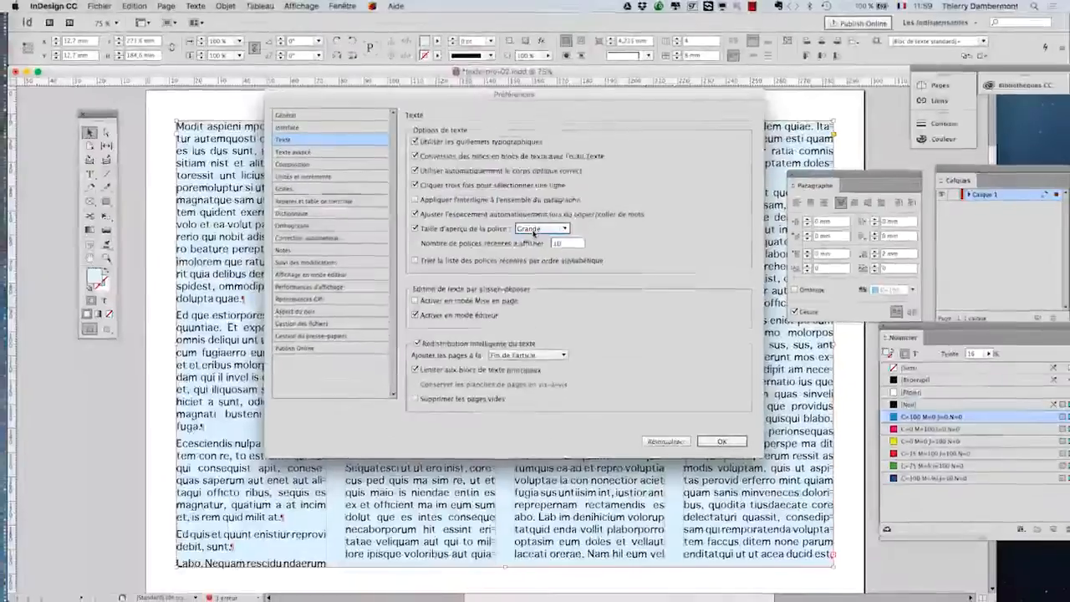
pyautogui.click(724, 441)
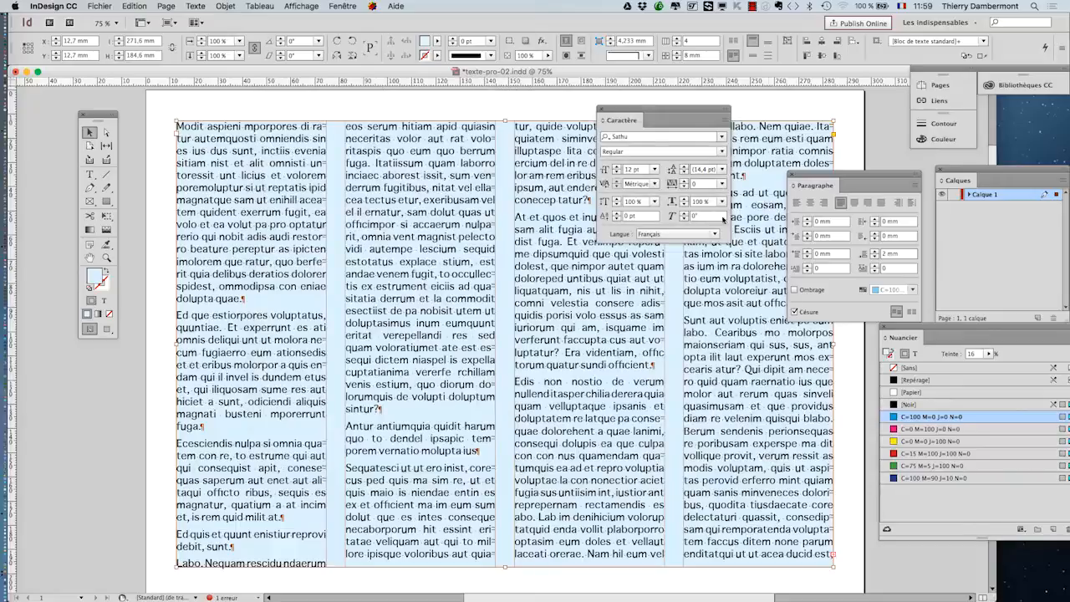
# Step: Review the sample previews in the Caractère panel's font list, closing and reopening the panel in between
pyautogui.click(722, 139)
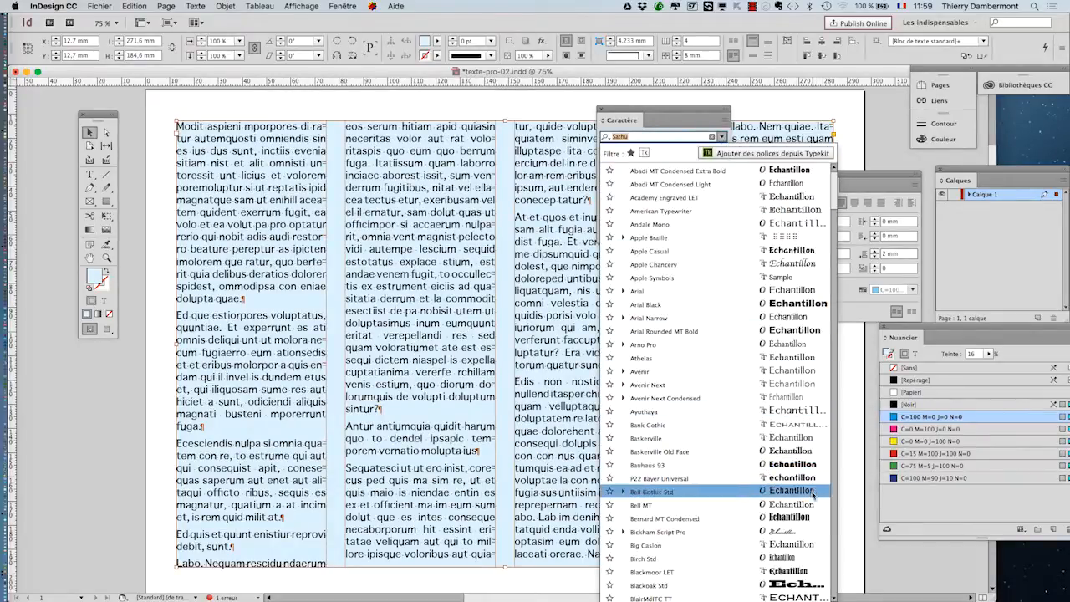
pyautogui.click(691, 110)
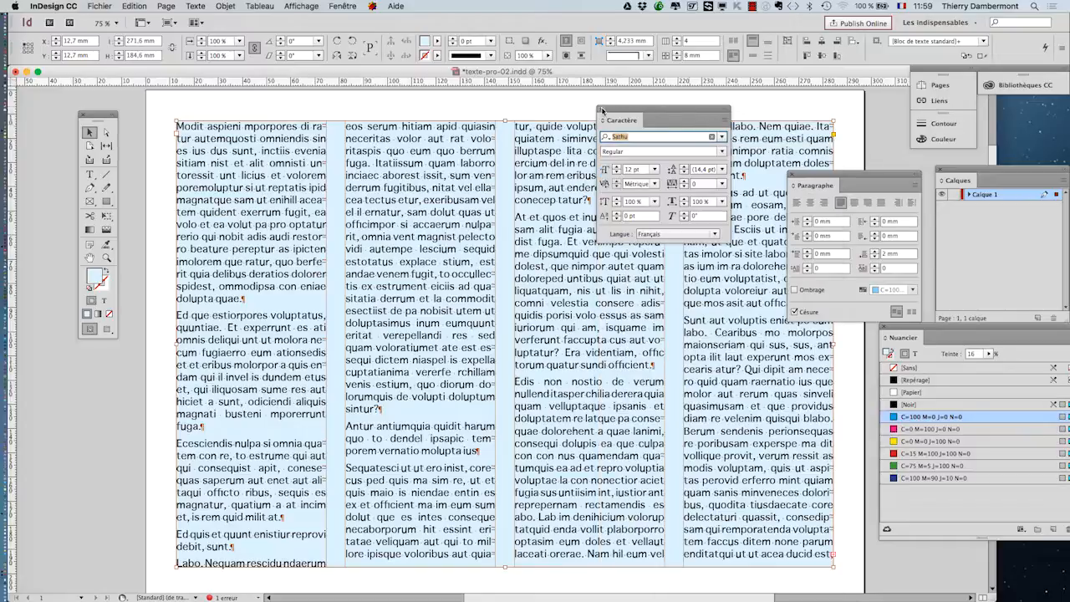
pyautogui.click(600, 109)
pyautogui.click(195, 6)
pyautogui.click(219, 64)
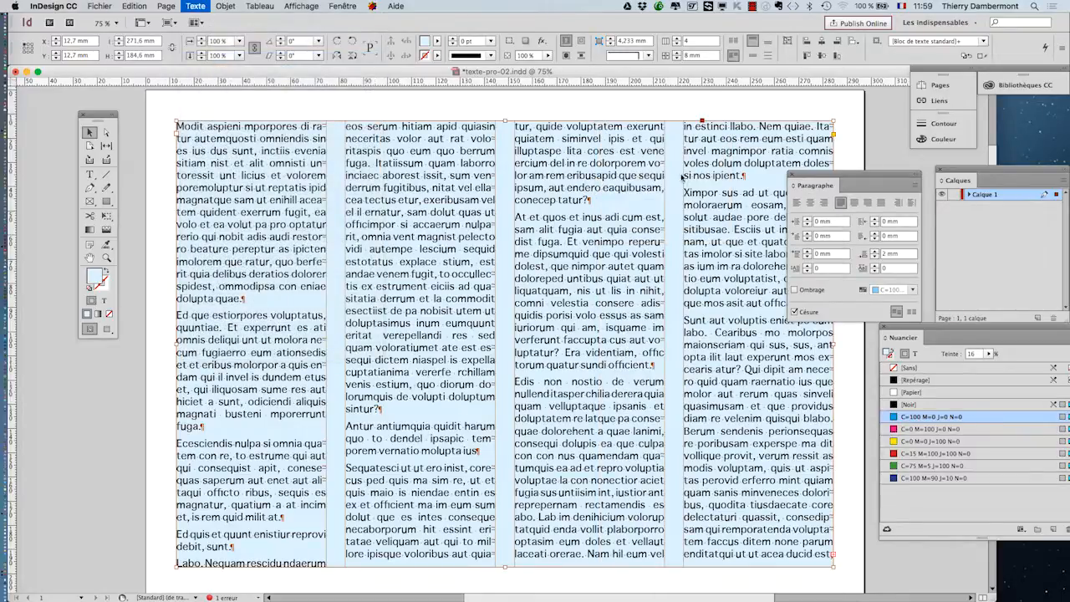
pyautogui.click(723, 138)
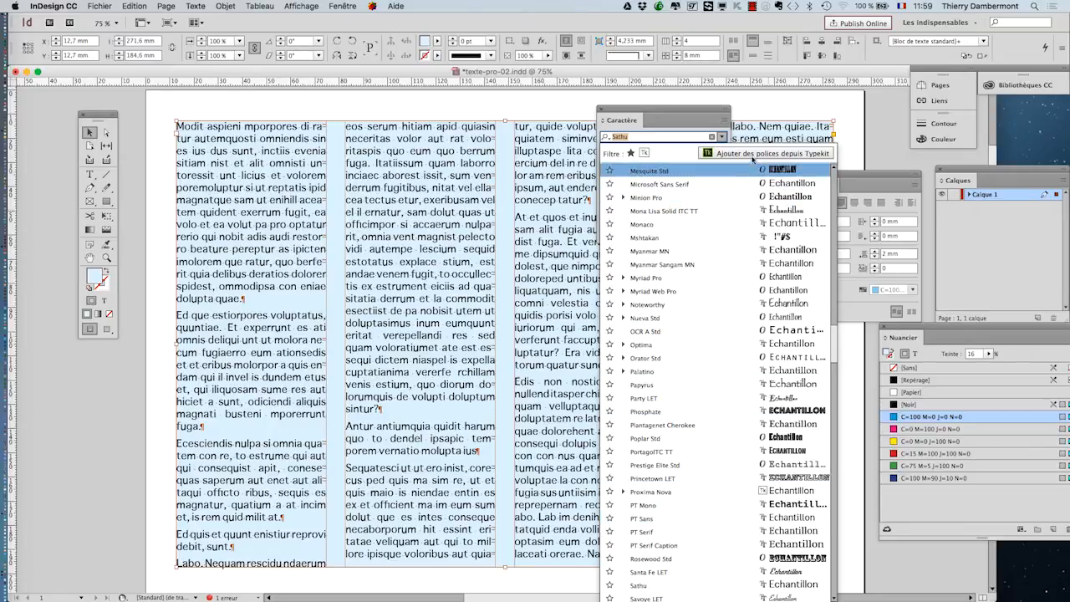
pyautogui.click(660, 110)
# Step: Set the font preview size to Petite in the Texte preferences and review the samples in the font list
pyautogui.click(53, 5)
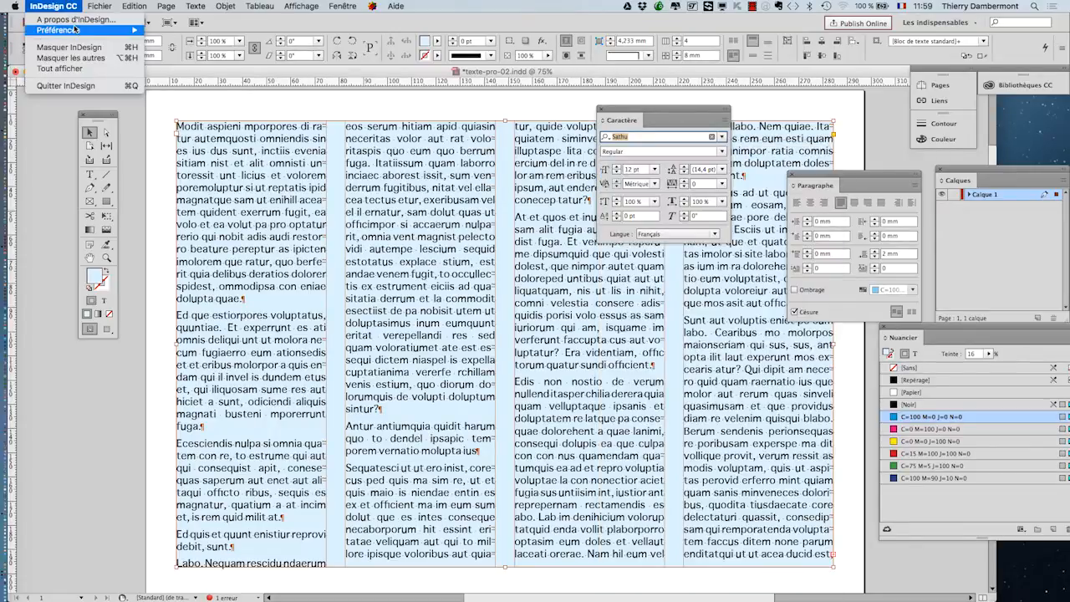
pyautogui.moveTo(100, 32)
pyautogui.click(170, 58)
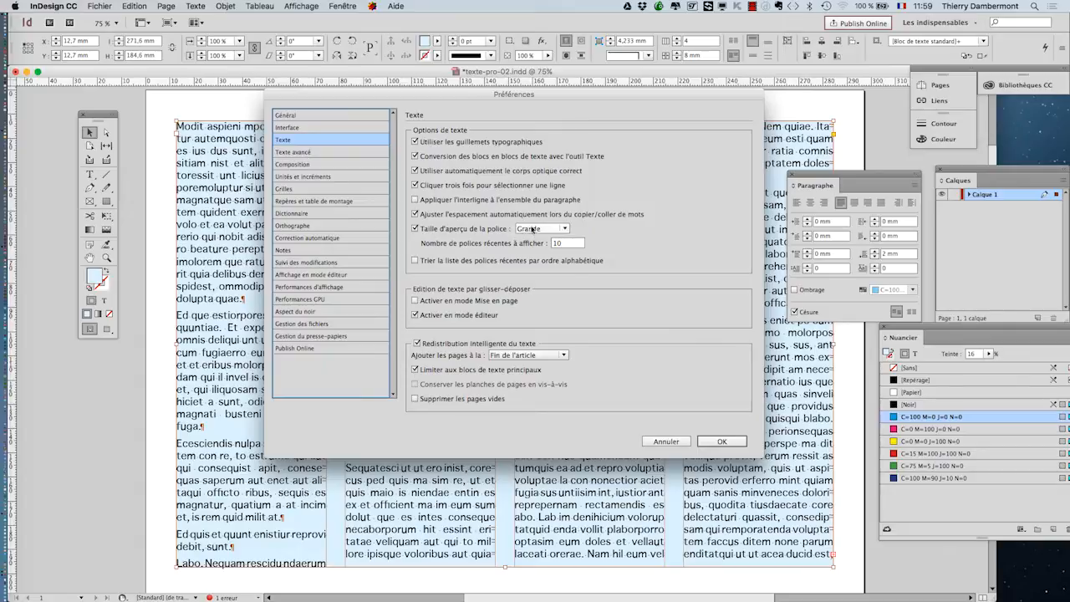
pyautogui.click(539, 230)
pyautogui.click(539, 240)
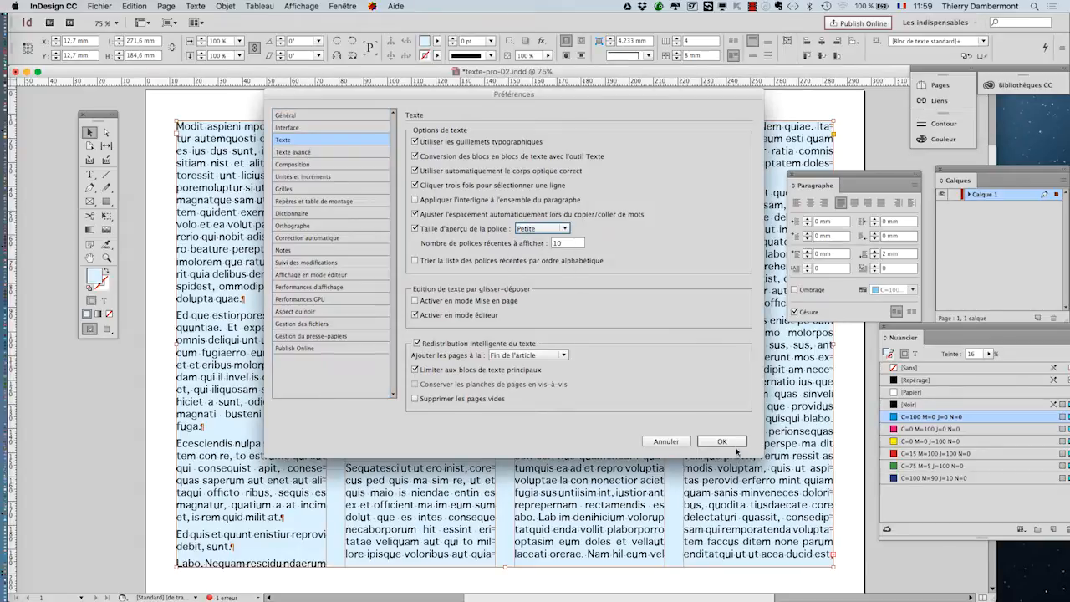
pyautogui.click(734, 447)
pyautogui.click(721, 137)
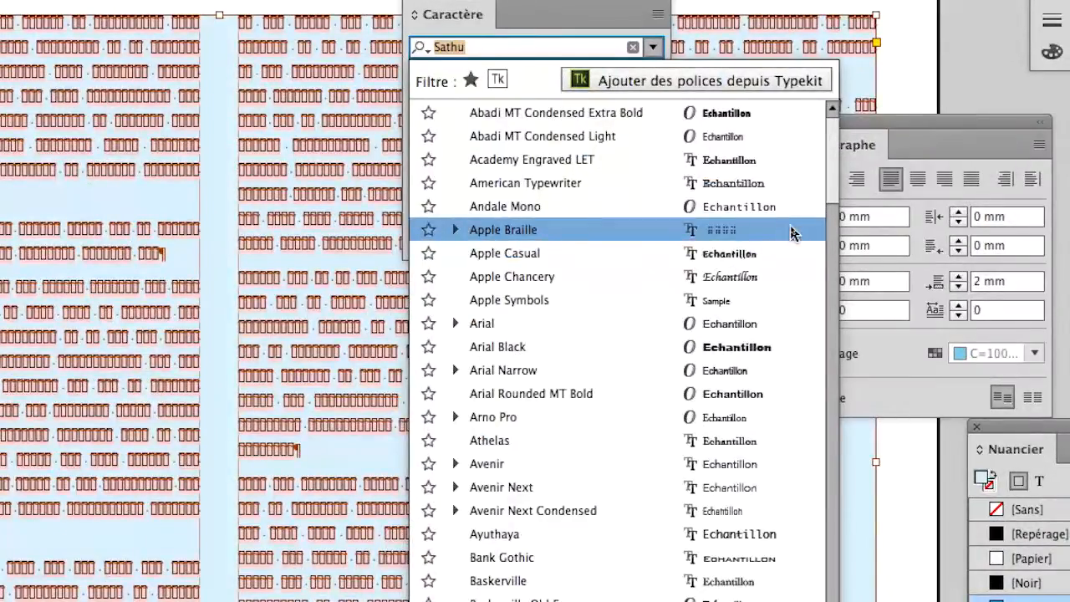
pyautogui.scroll(-10, 791, 230)
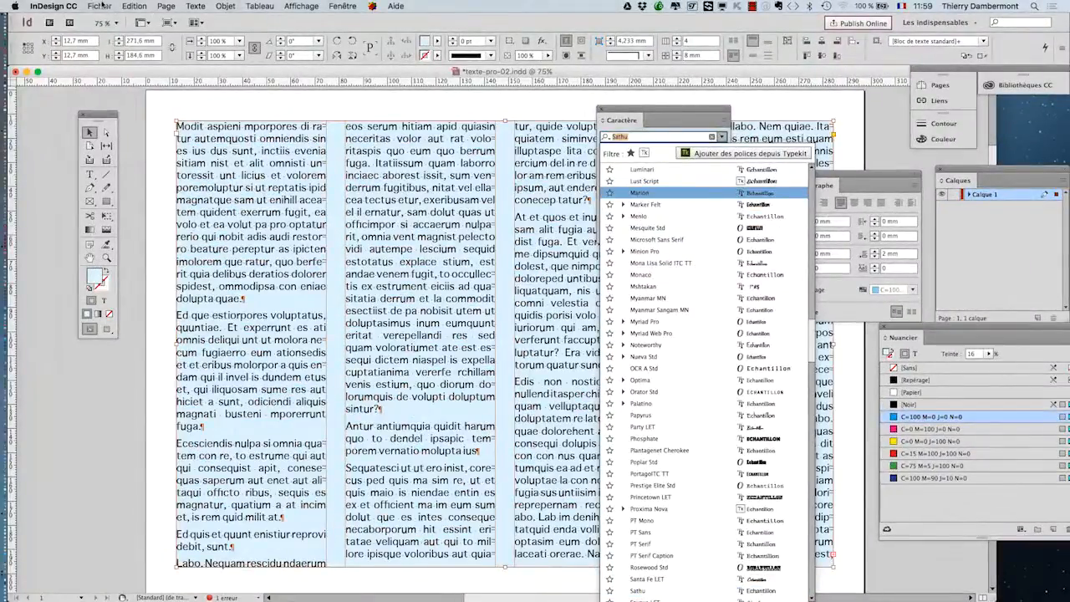
# Step: Set the font preview size back to Grande in the Texte preferences
pyautogui.click(54, 6)
pyautogui.moveTo(124, 31)
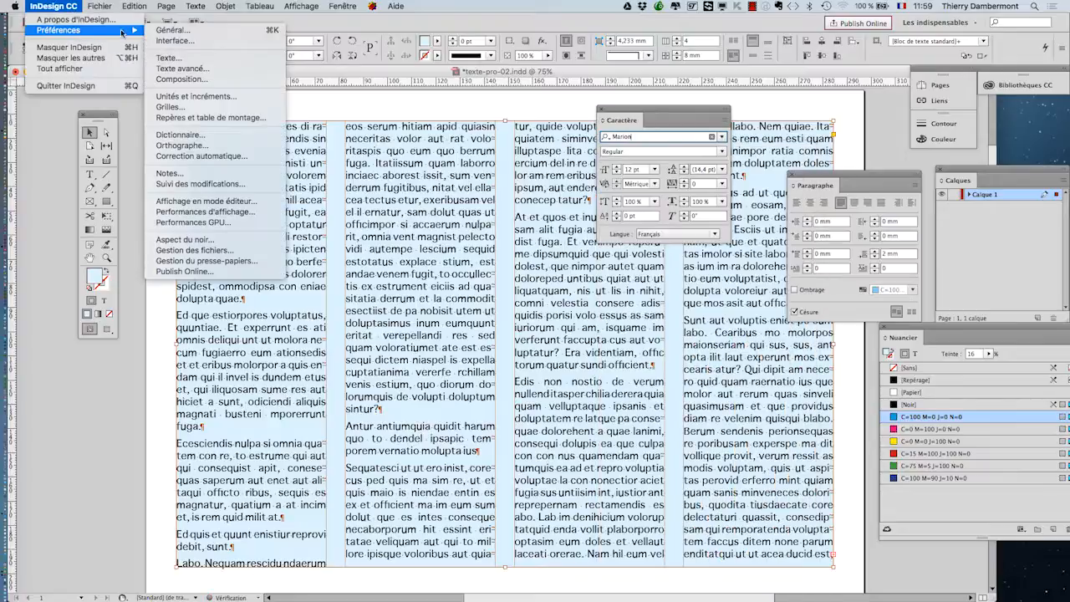
pyautogui.click(193, 67)
pyautogui.click(303, 142)
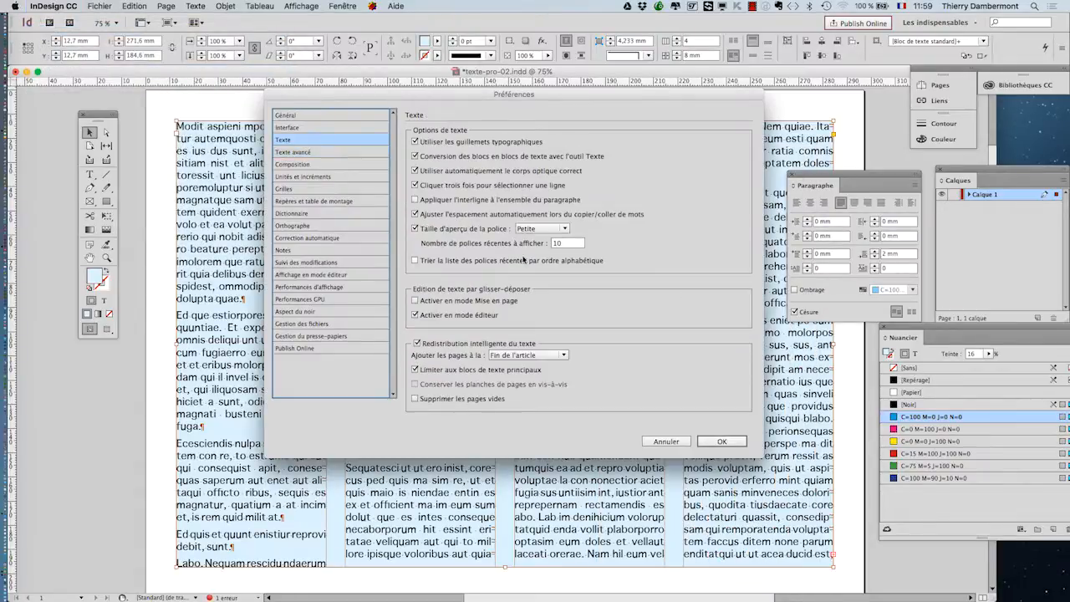
pyautogui.click(537, 230)
pyautogui.click(542, 262)
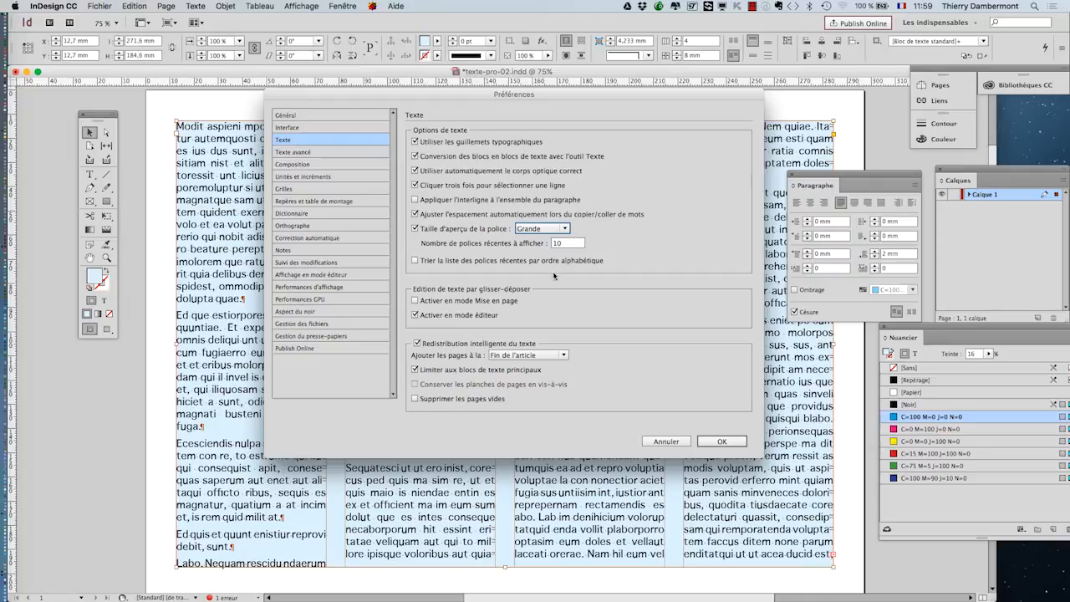
pyautogui.click(722, 441)
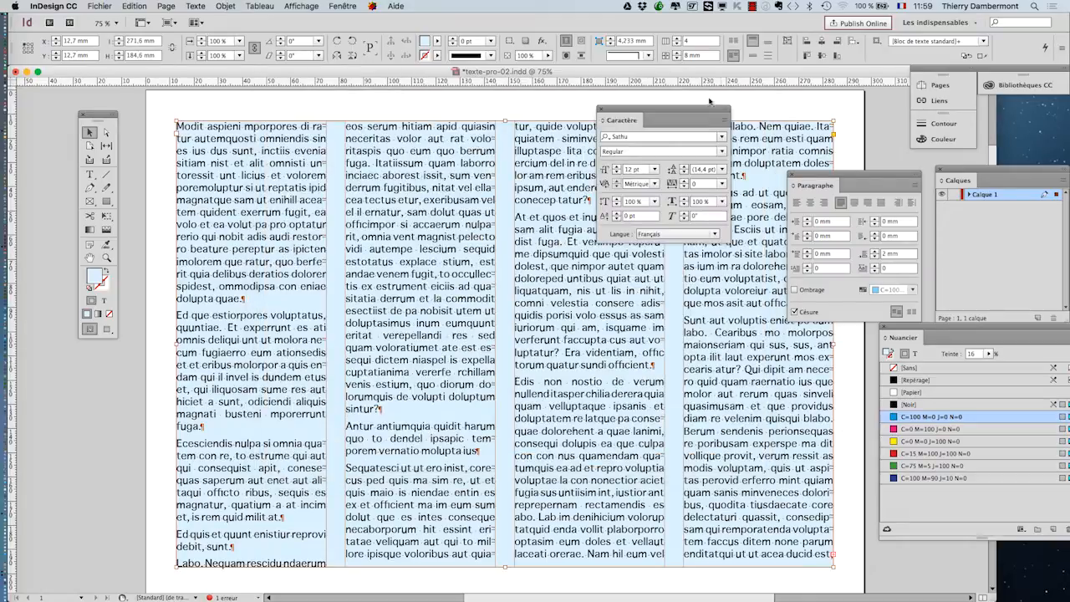
# Step: Browse the font list to preview different typefaces live on the selected text frame without applying one
pyautogui.click(723, 121)
pyautogui.click(724, 122)
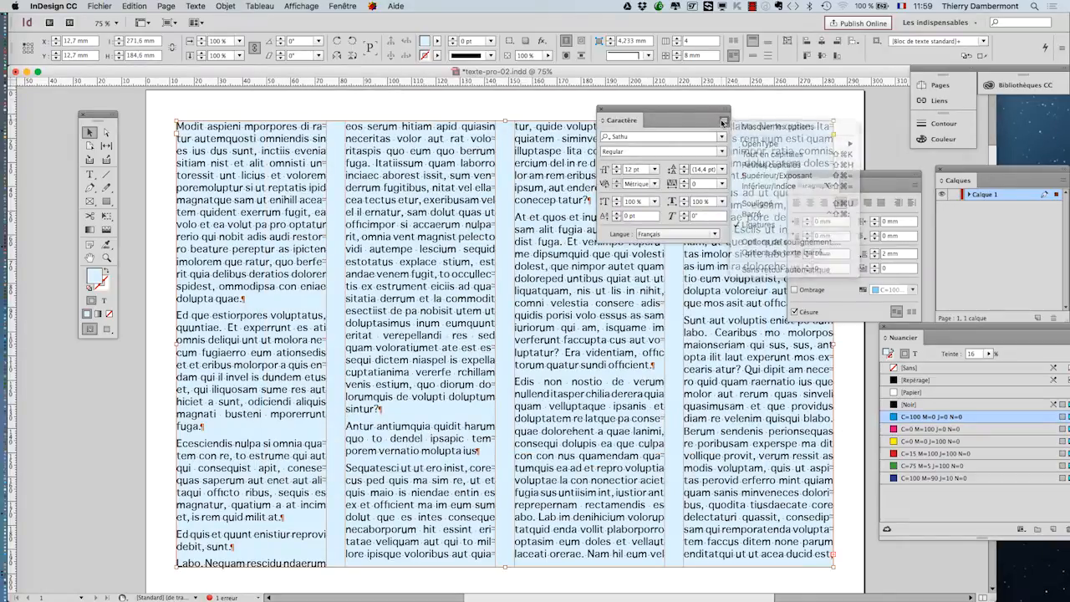
pyautogui.click(722, 137)
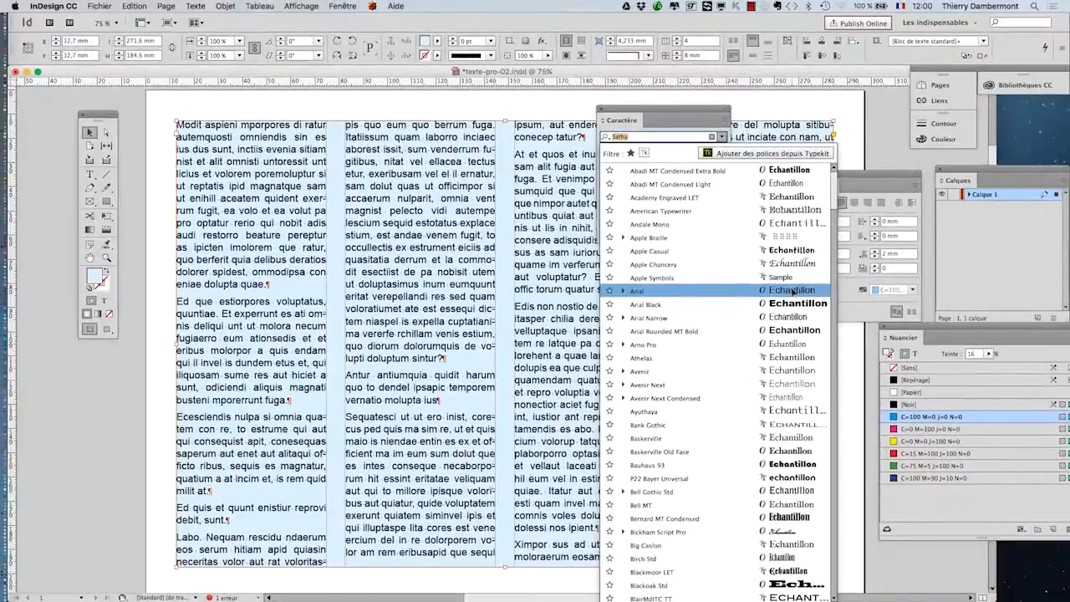
pyautogui.press('Escape')
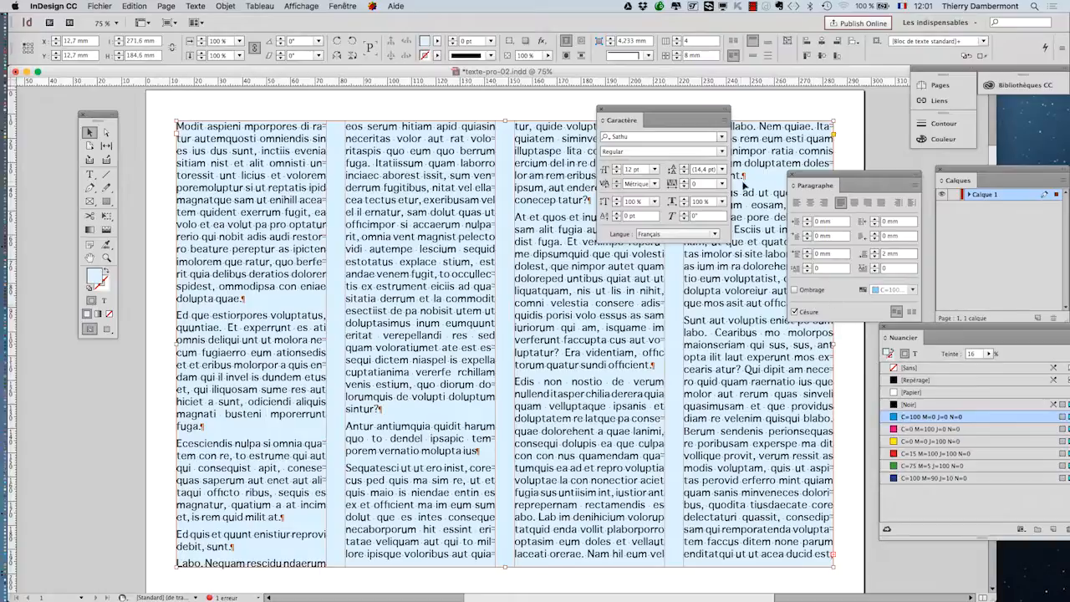
pyautogui.click(723, 137)
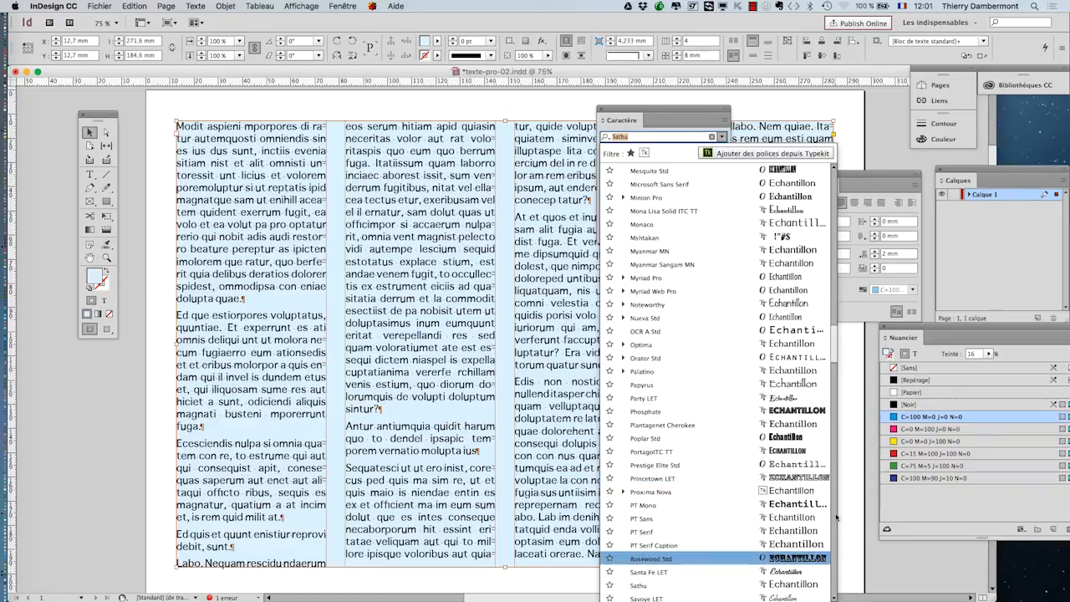
pyautogui.click(672, 117)
# Step: Move the Caractère panel up to the page's upper edge and apply Mona Lisa Solid ITC TT to the text frame
pyautogui.moveTo(671, 111); pyautogui.dragTo(627, 72)
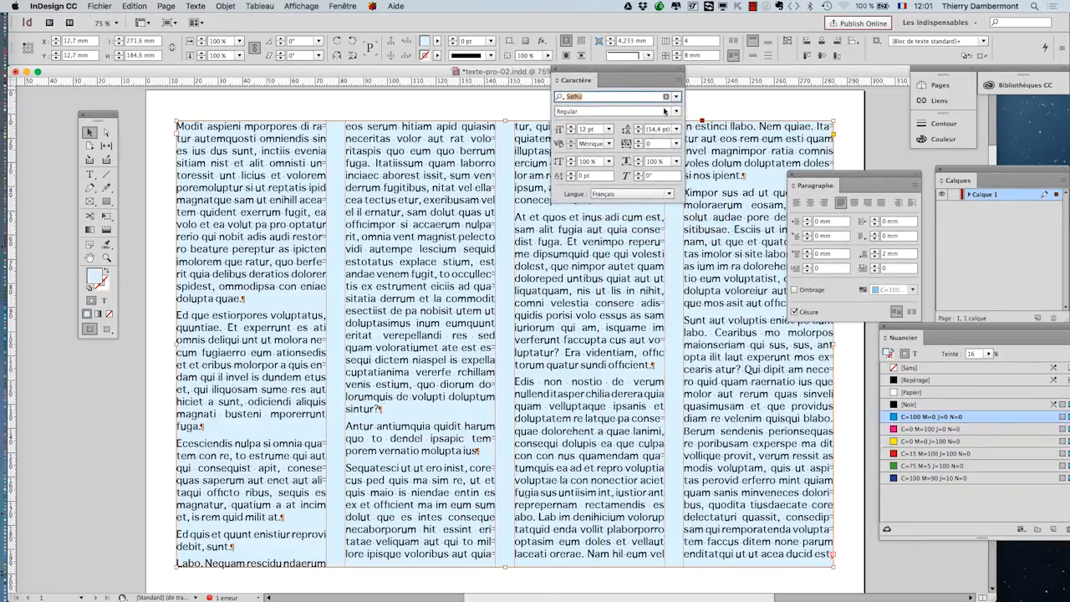
pyautogui.click(676, 97)
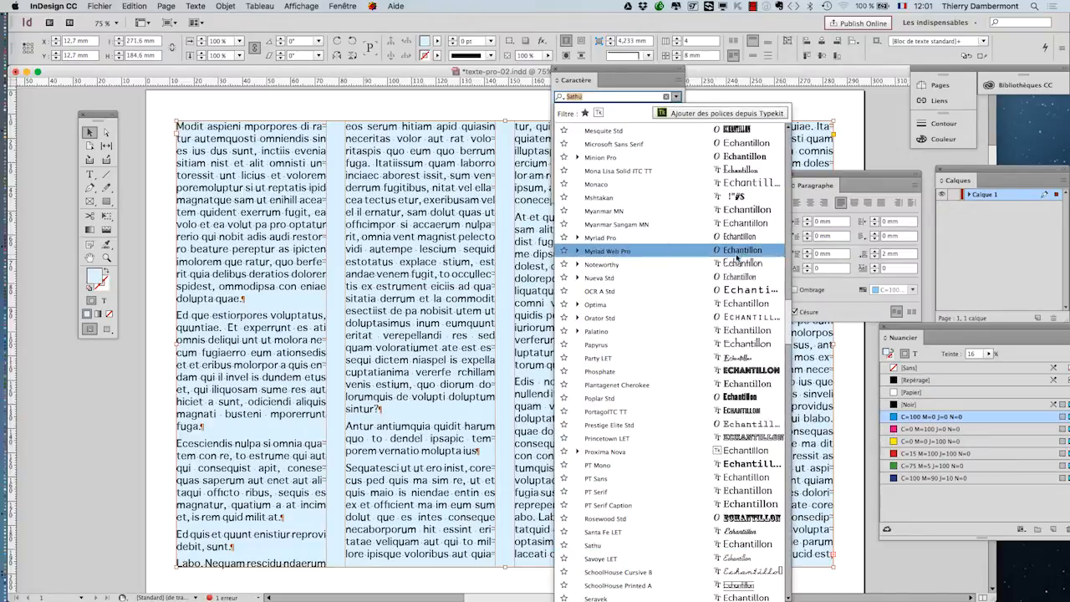
pyautogui.scroll(-2, 738, 266)
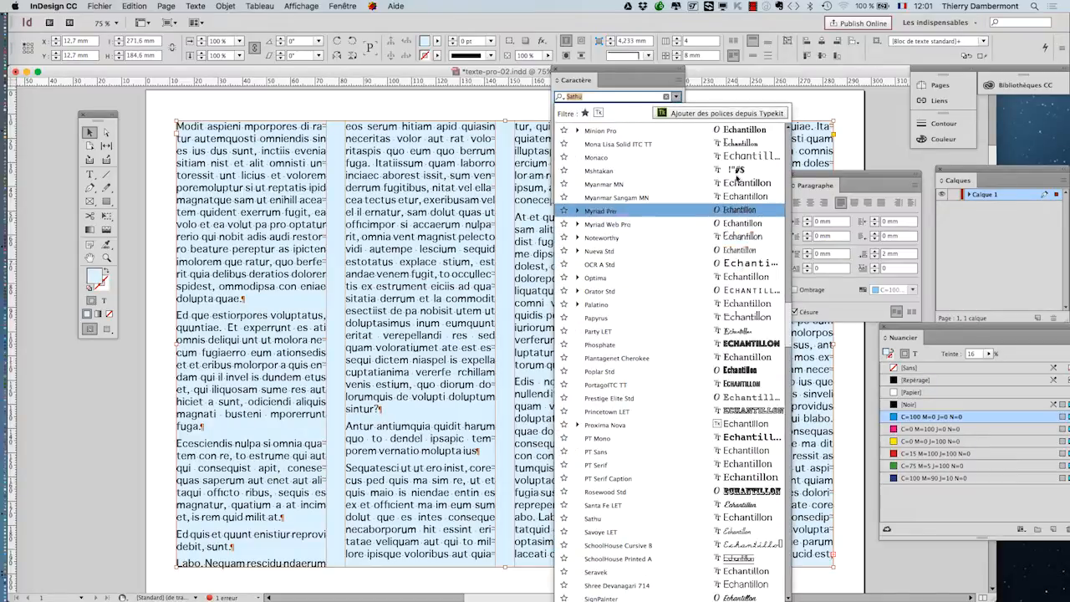
pyautogui.click(735, 144)
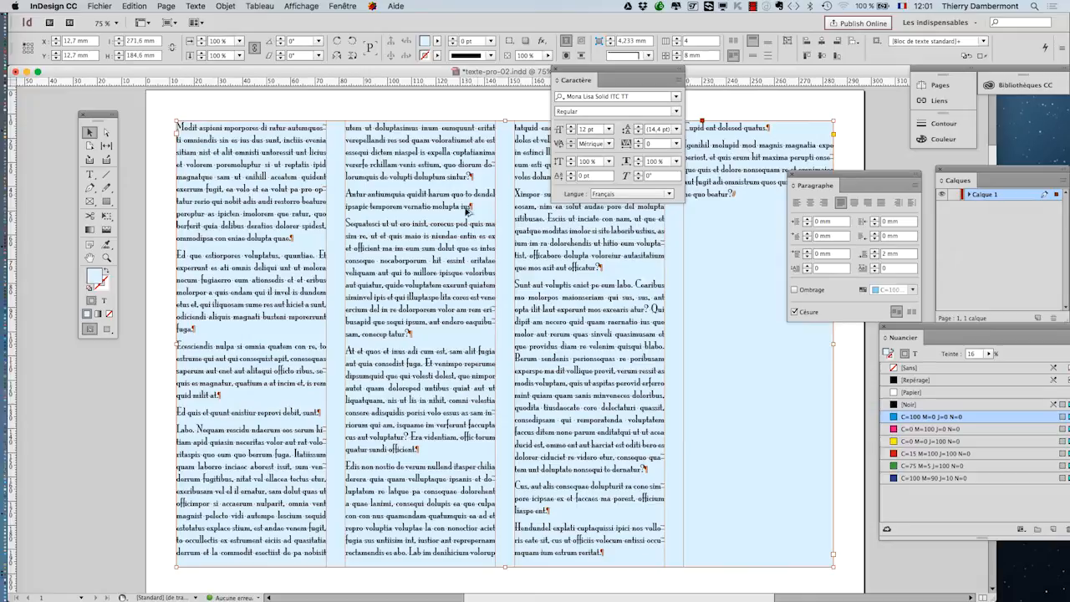
# Step: Examine the letterforms of the body text up close, at magnifications up to 600%
pyautogui.scroll(4, 454, 209)
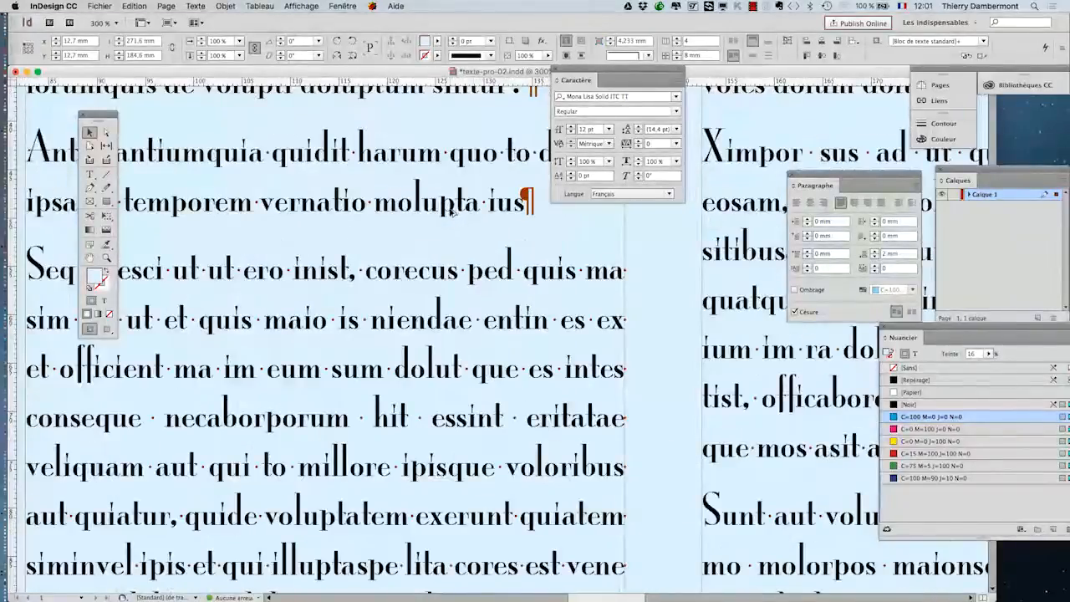
pyautogui.scroll(-2, 452, 211)
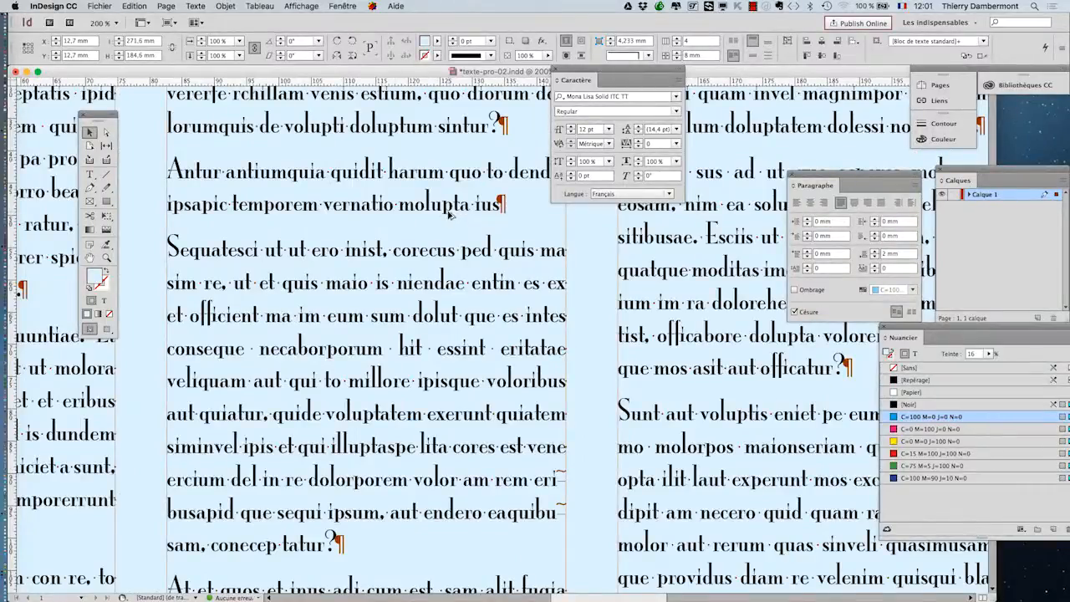
pyautogui.scroll(1, 365, 224)
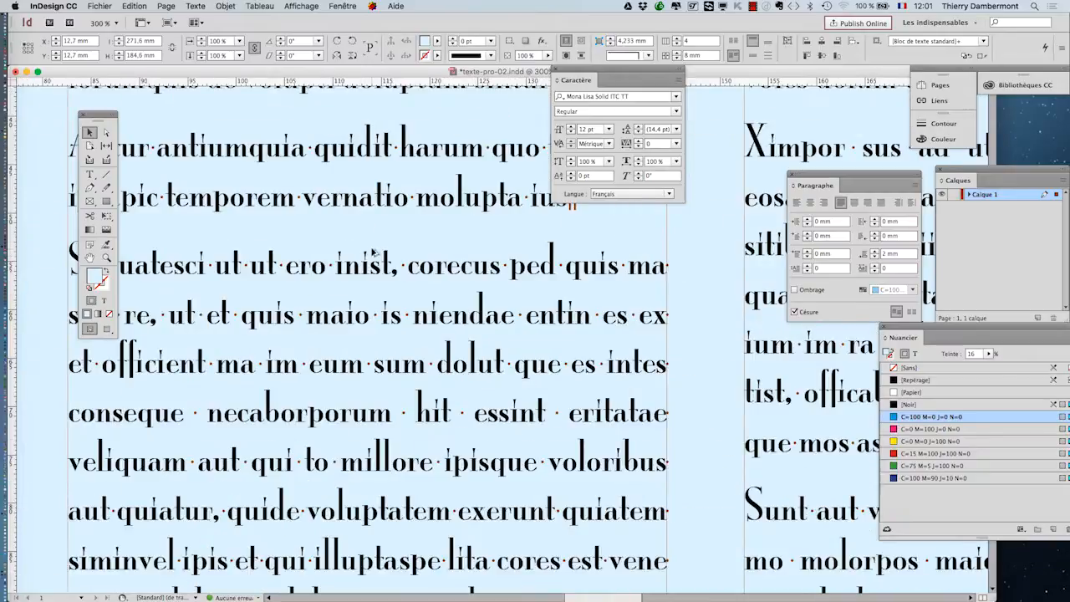
pyautogui.scroll(1, 378, 277)
pyautogui.scroll(1, 383, 282)
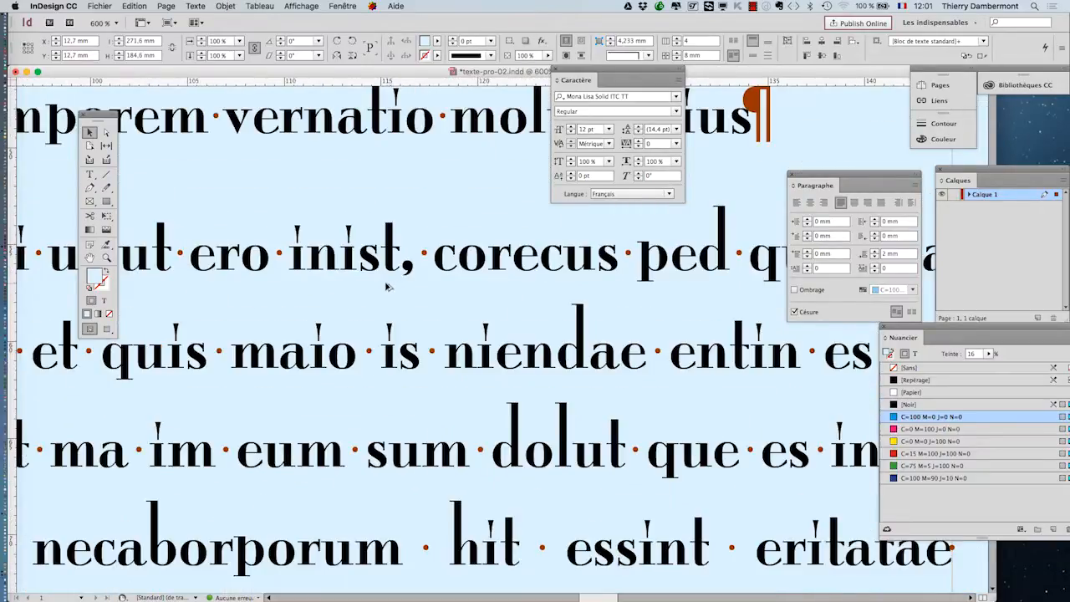
pyautogui.scroll(-3, 384, 286)
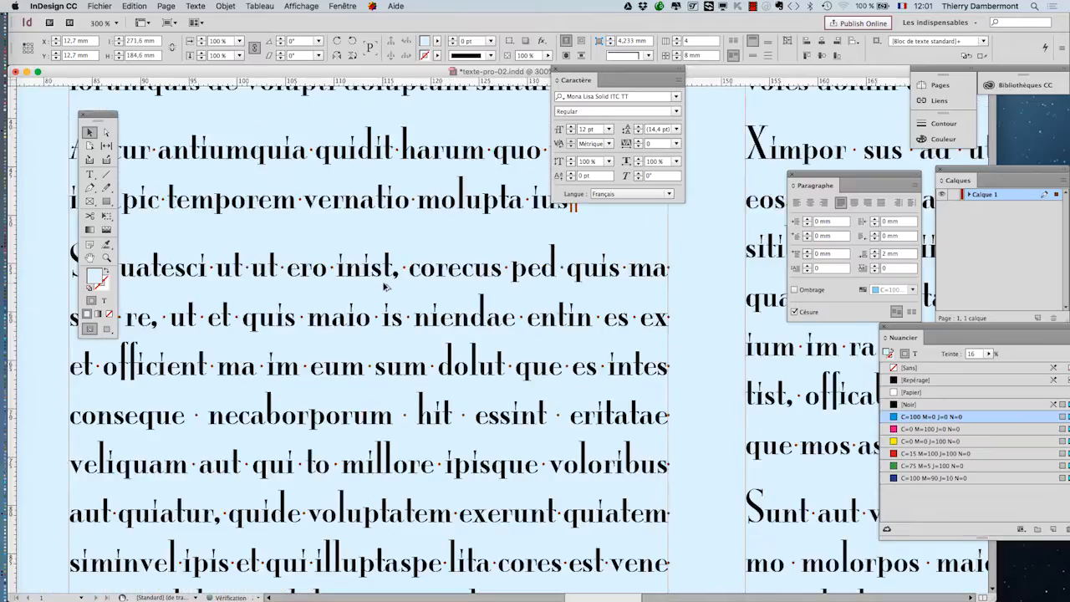
pyautogui.scroll(-1, 390, 278)
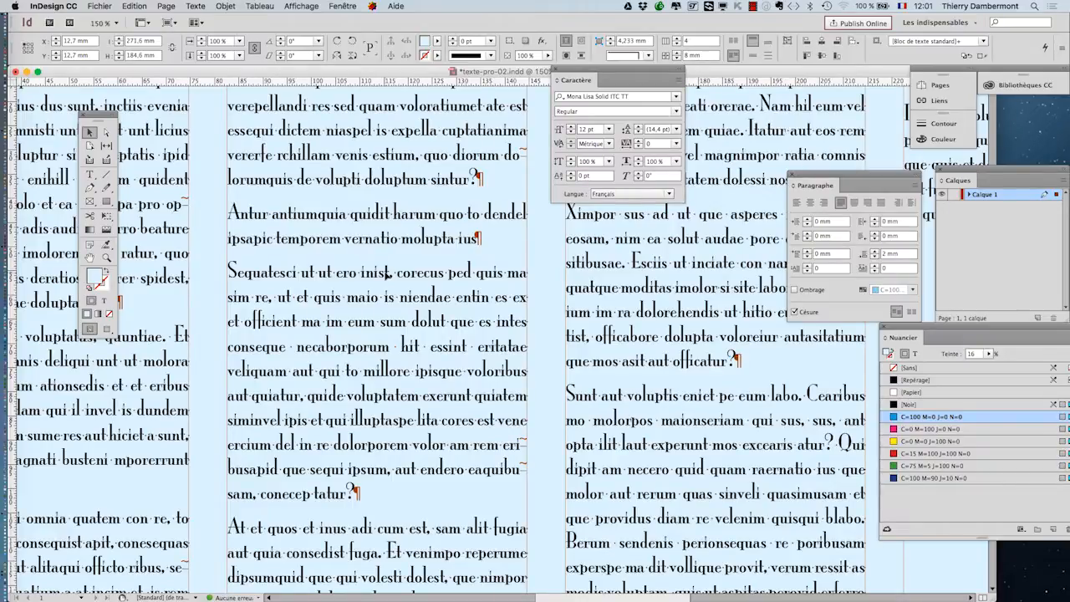
# Step: Apply the Blackmoor LET font to the text frame and inspect the result at 300% magnification
pyautogui.click(675, 97)
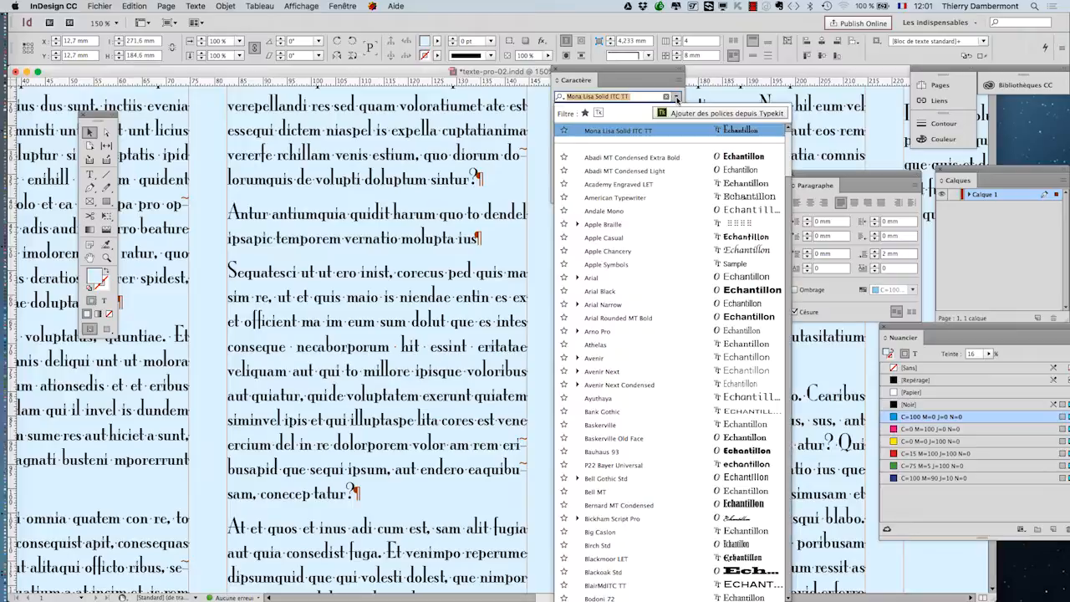
pyautogui.scroll(-3, 742, 367)
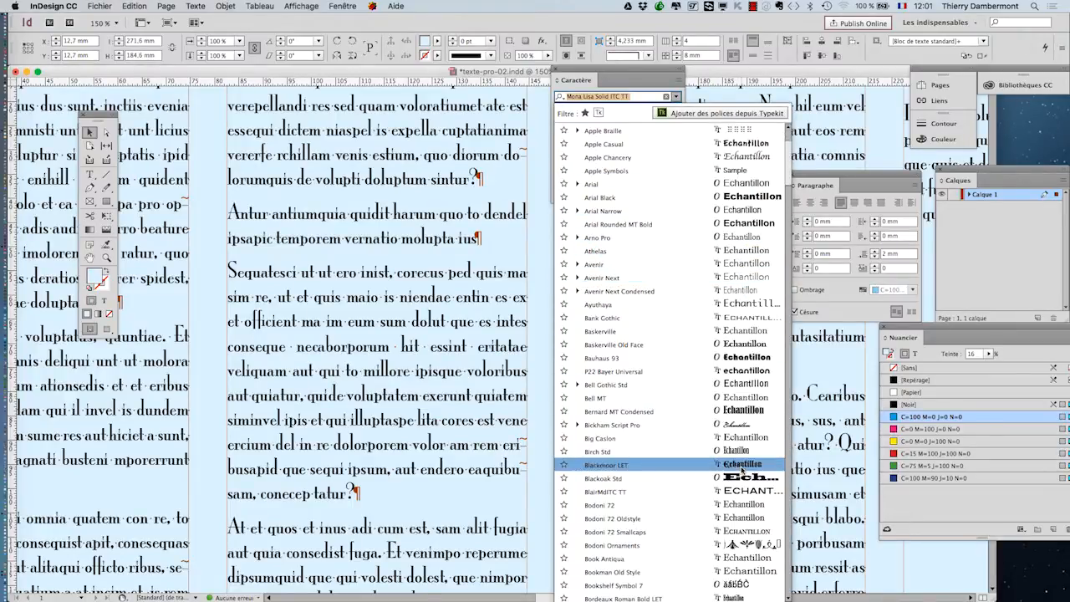
pyautogui.click(742, 476)
pyautogui.scroll(2, 283, 319)
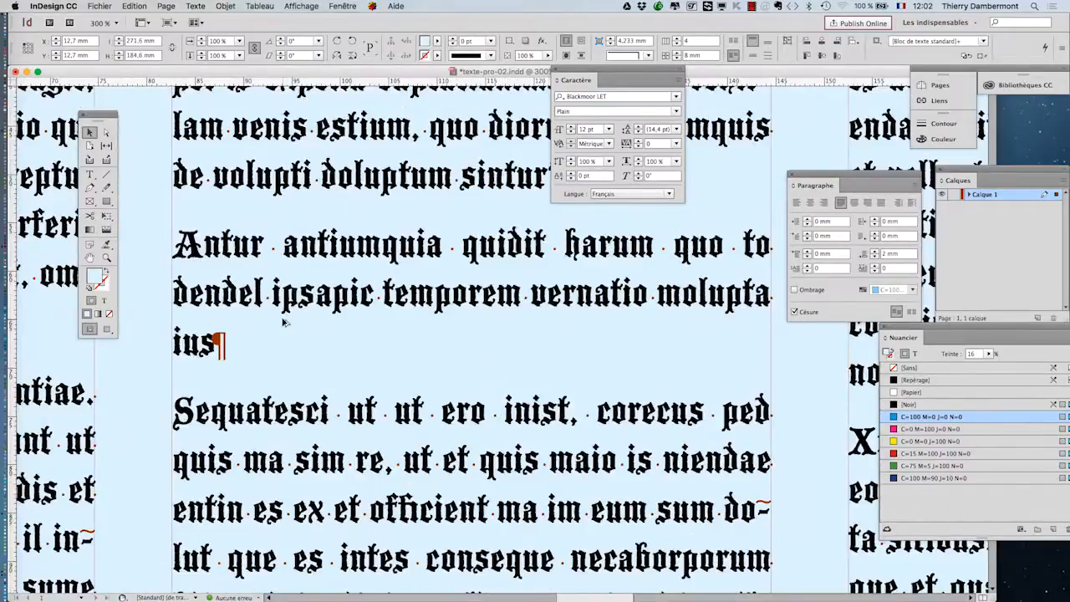
# Step: Apply the Apple Chancery font to the text frame and inspect the columns at 200% and 100% magnification
pyautogui.scroll(-1, 294, 324)
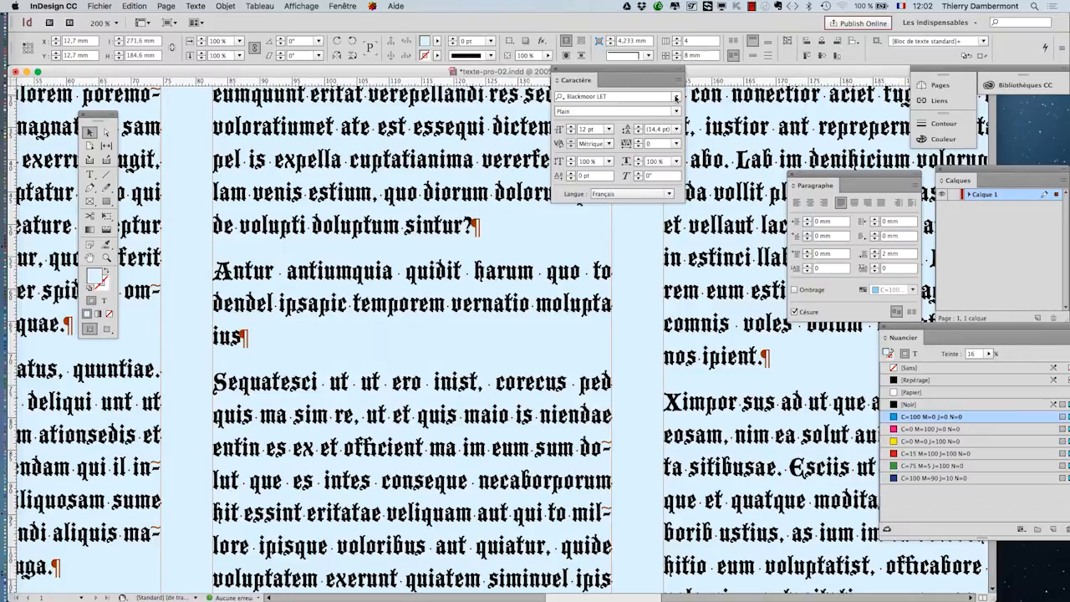
pyautogui.click(676, 96)
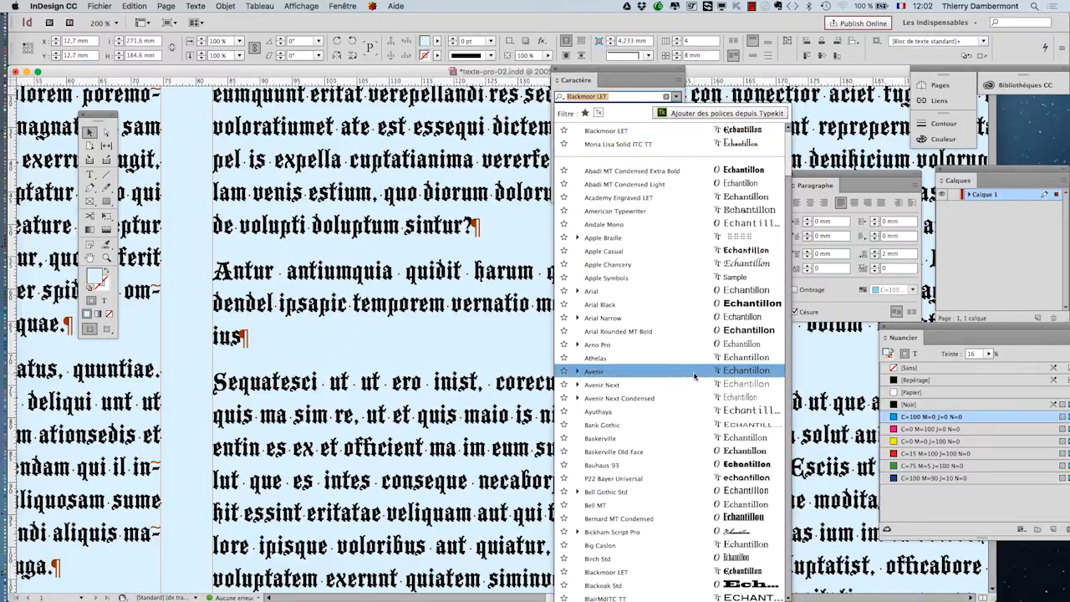
pyautogui.click(737, 264)
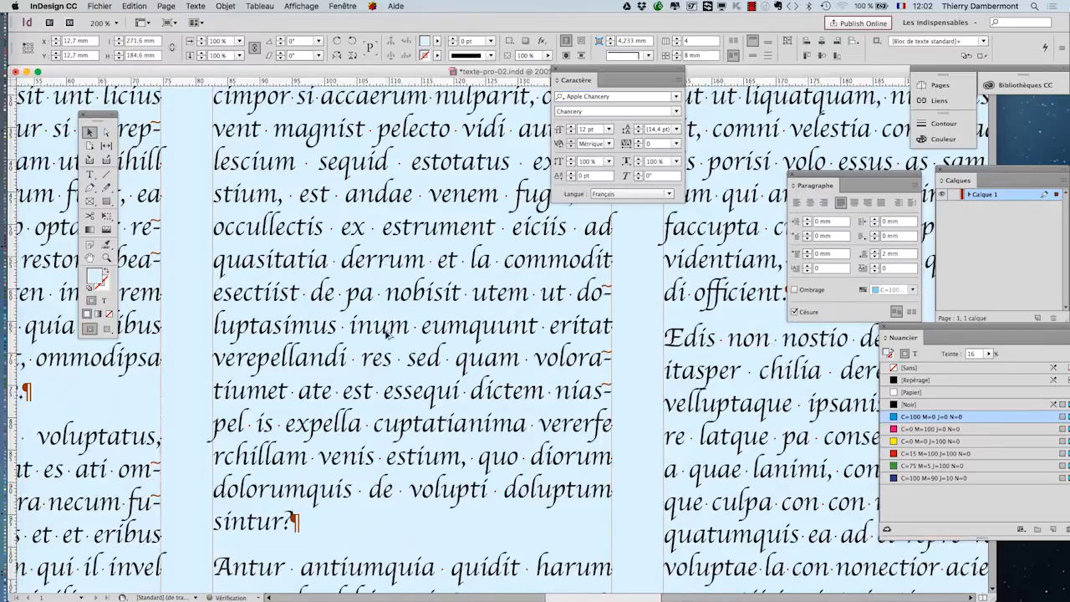
pyautogui.scroll(1, 389, 335)
pyautogui.scroll(-1, 389, 370)
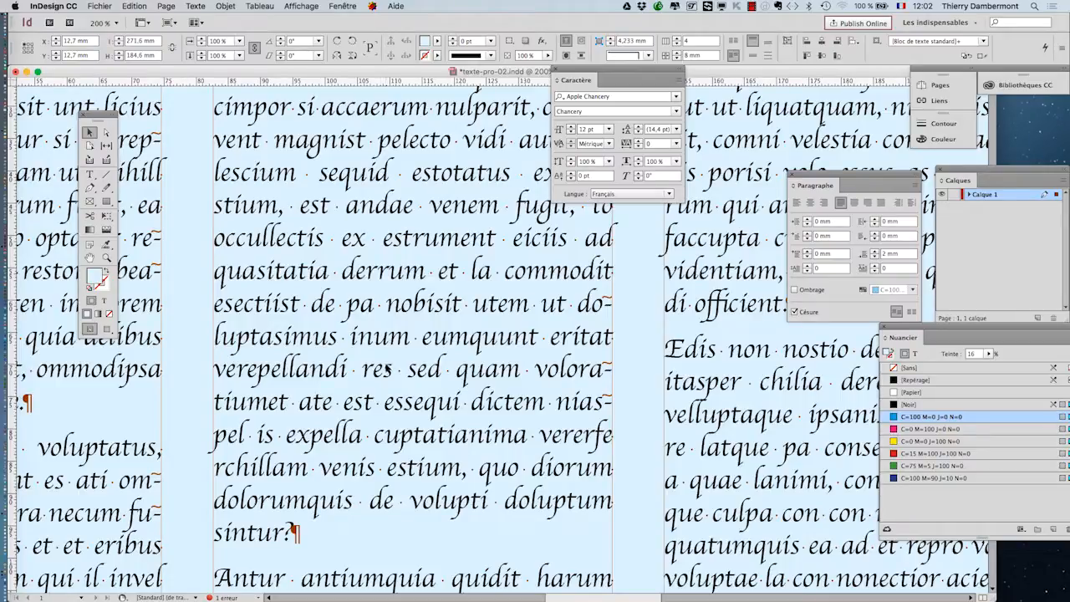
pyautogui.scroll(-3, 381, 311)
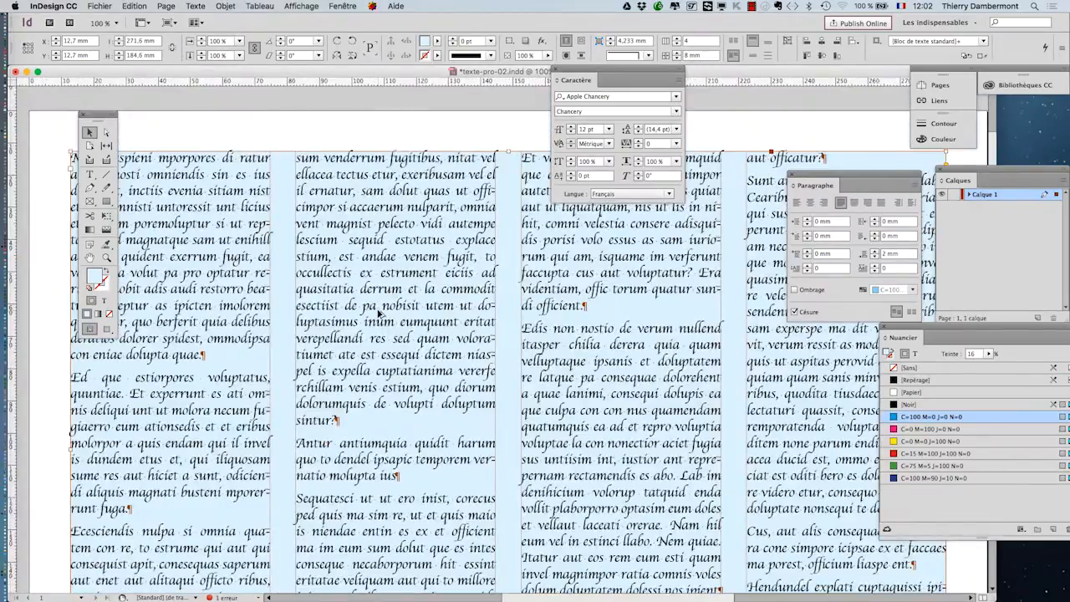
pyautogui.hscroll(-5, 304, 329)
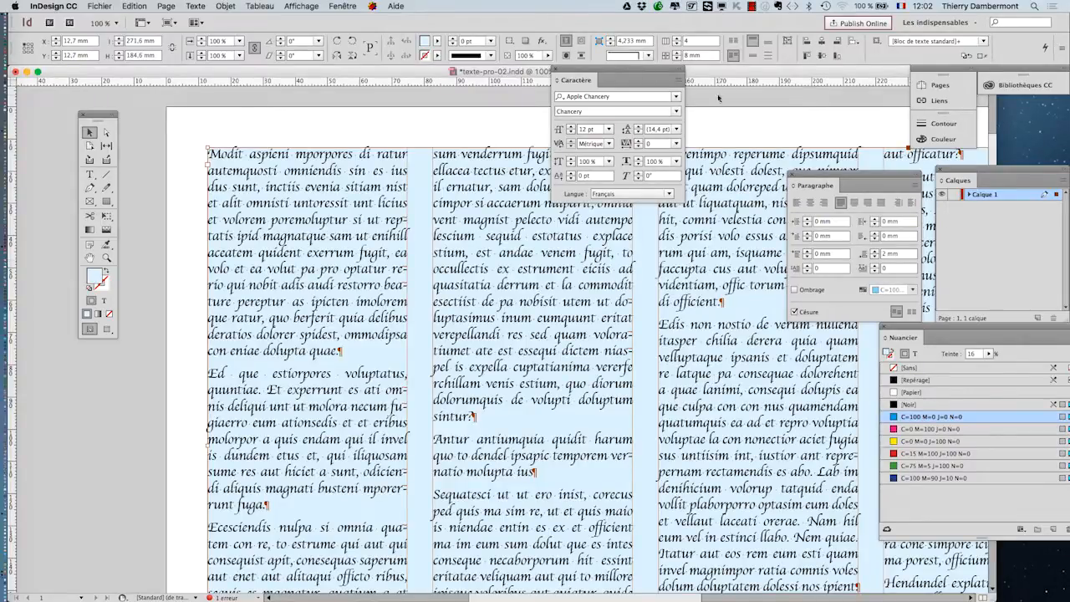
# Step: Move the Caractère panel over the third text column and browse the font list without applying another font
pyautogui.moveTo(647, 74); pyautogui.dragTo(792, 128)
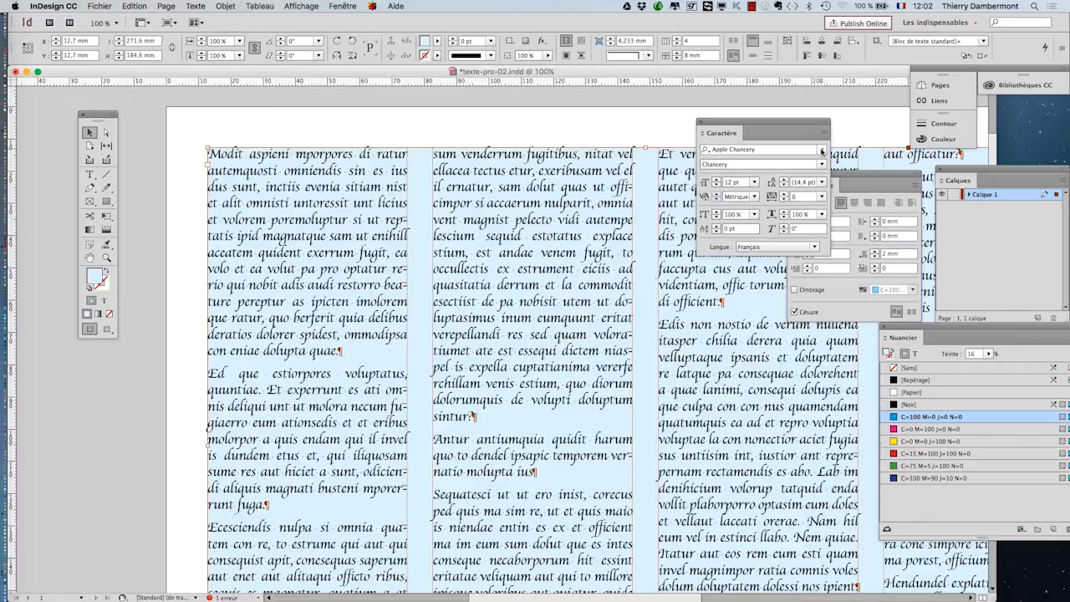
pyautogui.click(822, 149)
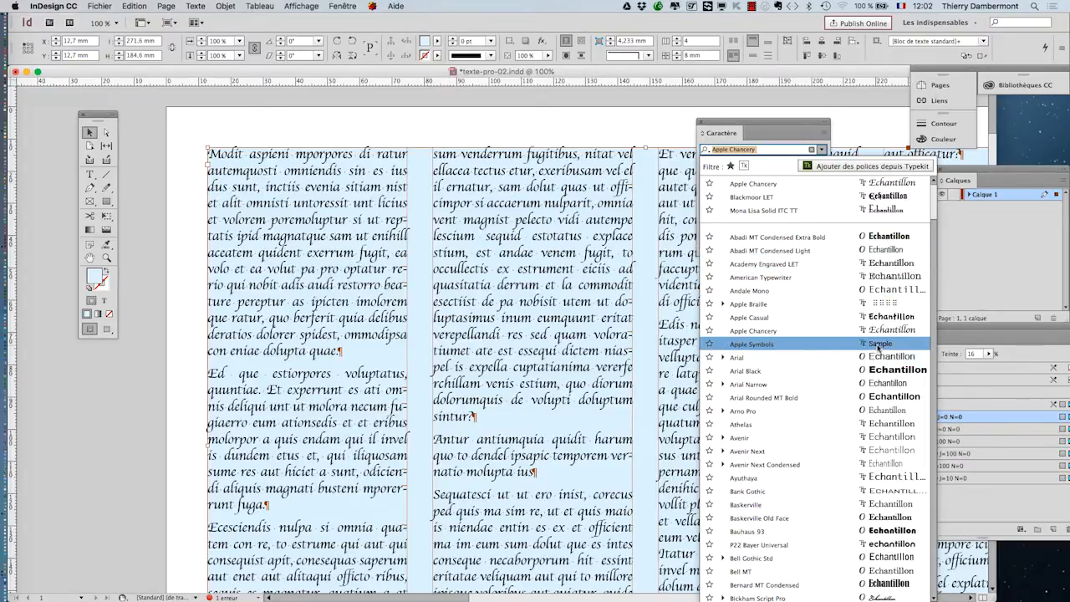
pyautogui.click(631, 129)
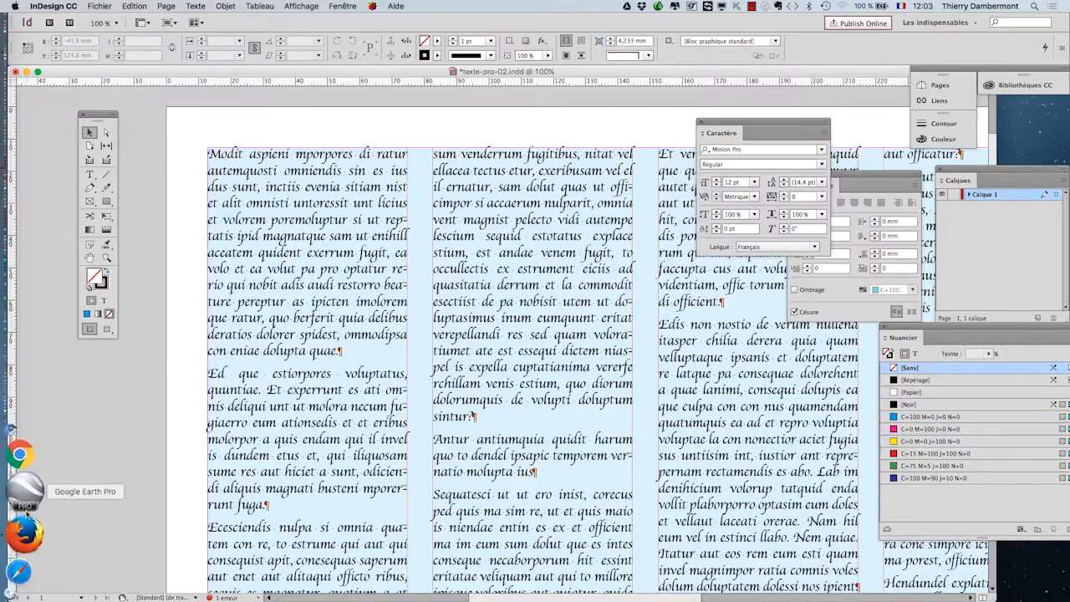
# Step: Switch to Firefox, search Google for "100 besten schriften" and open the Die 100 Besten Schriften website
pyautogui.click(25, 533)
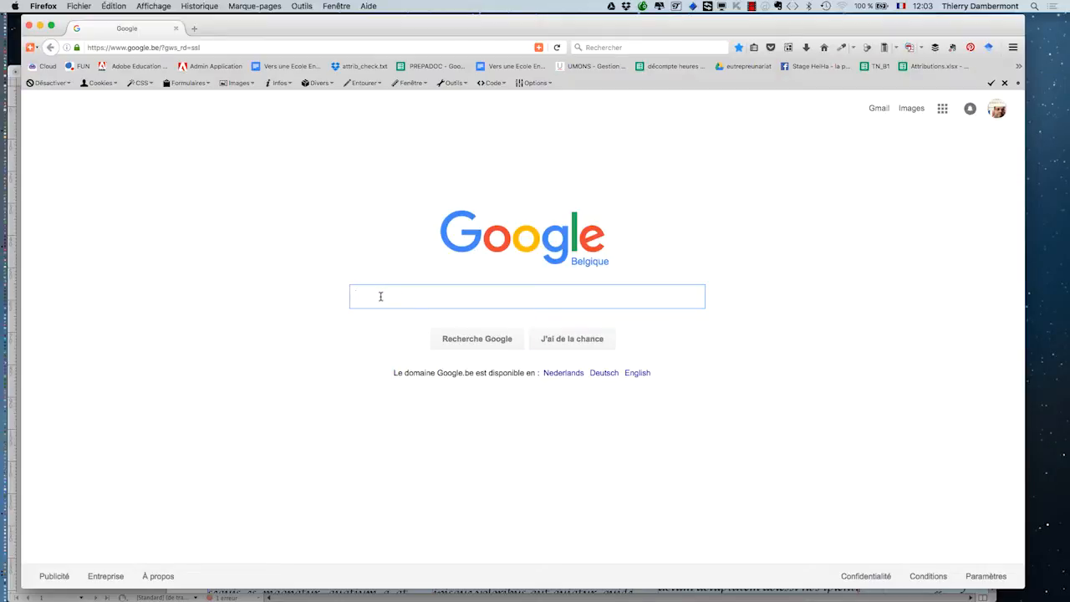
pyautogui.write('100')
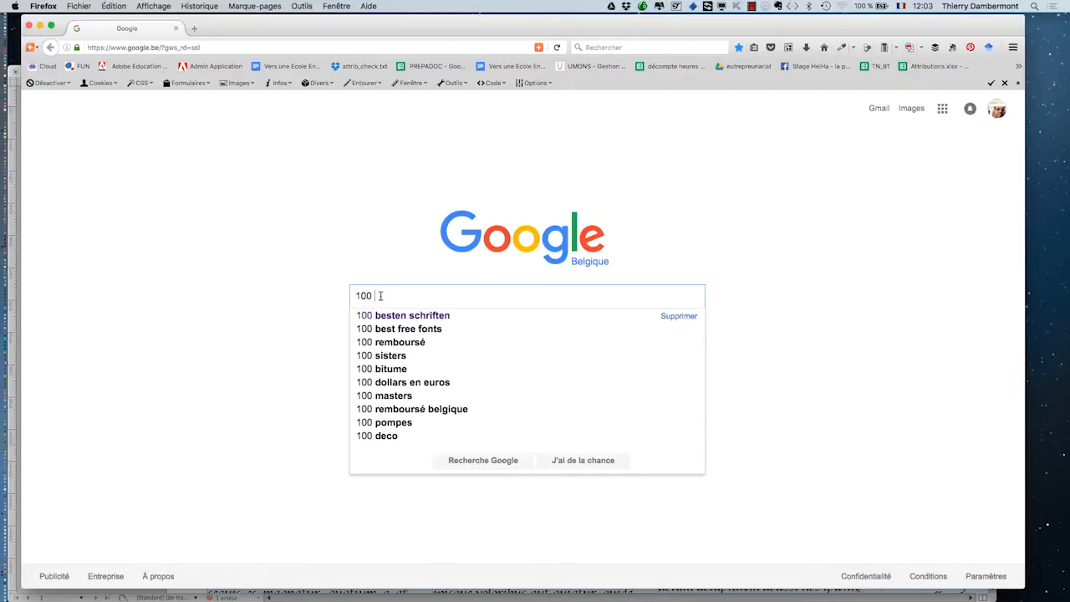
pyautogui.click(390, 315)
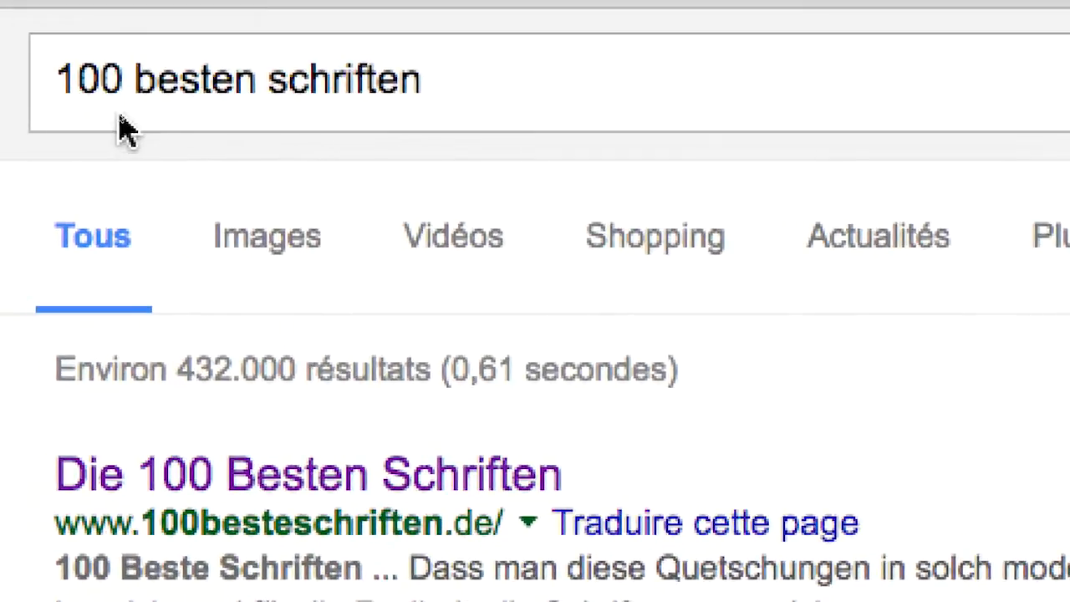
pyautogui.scroll(-5, 119, 115)
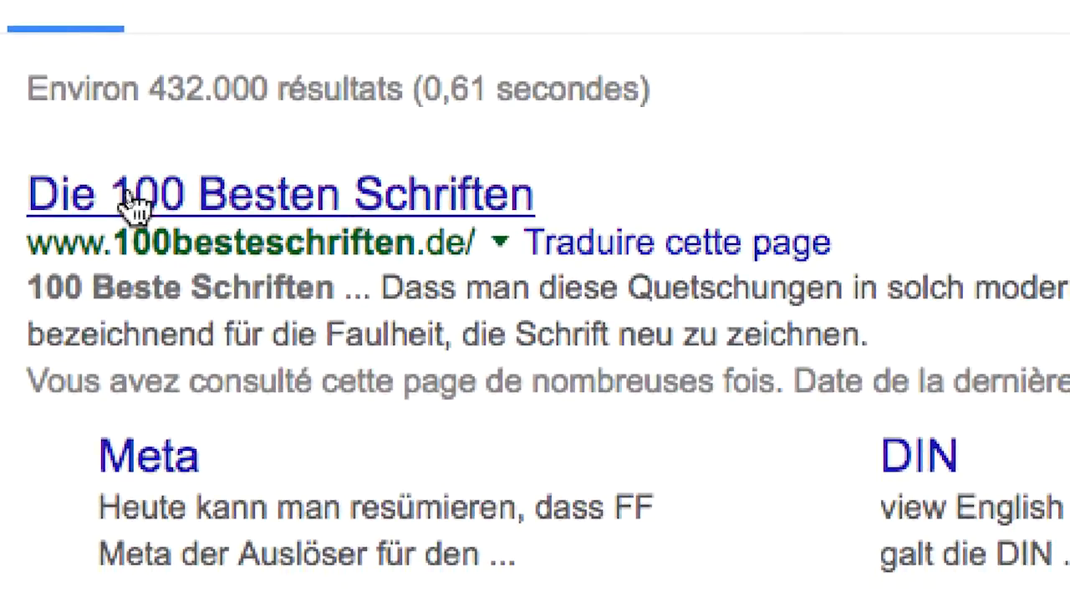
pyautogui.click(130, 201)
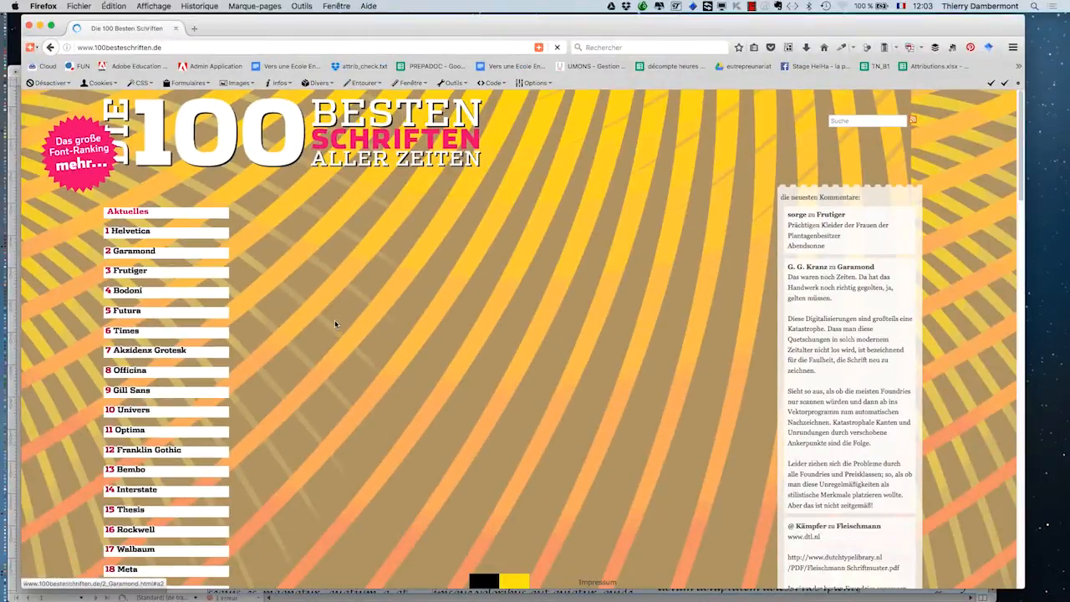
# Step: Look through the website's typeface ranking down to number 100 and back up to the twenties
pyautogui.scroll(-8, 340, 318)
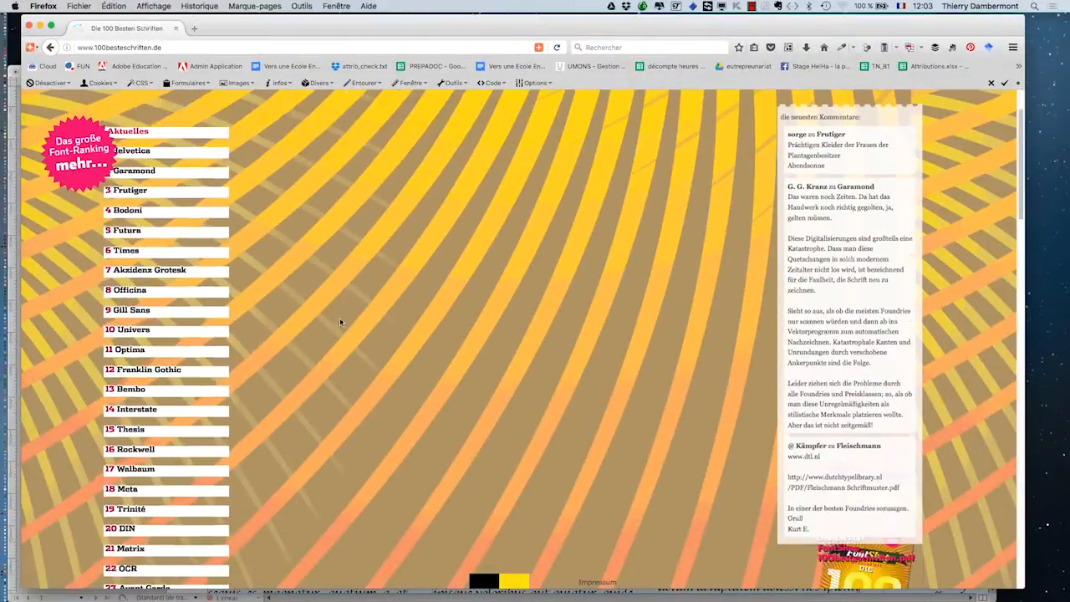
pyautogui.scroll(-20, 341, 323)
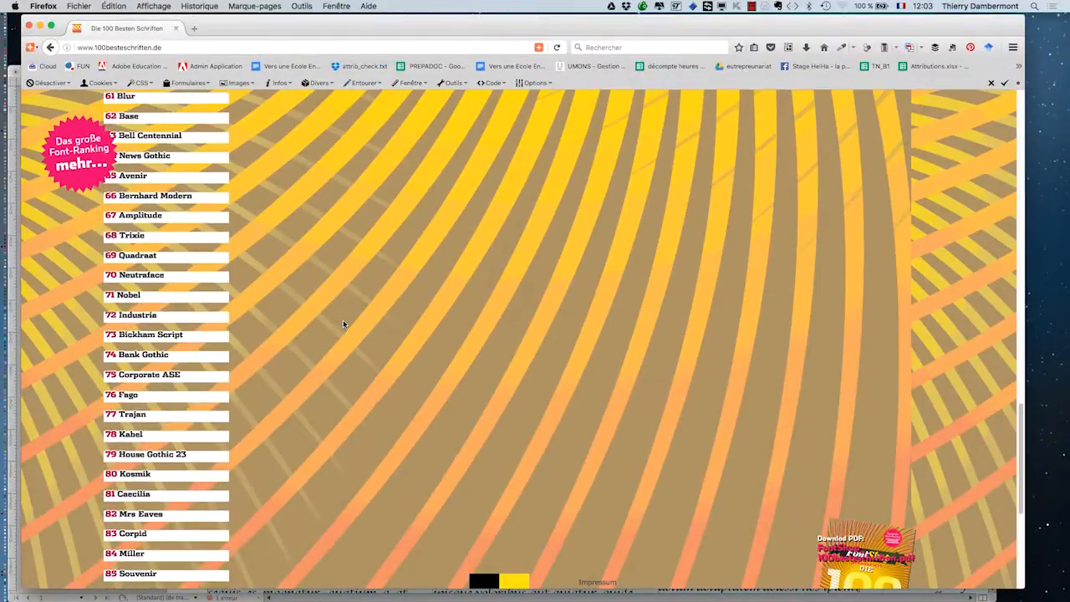
pyautogui.scroll(-5, 343, 324)
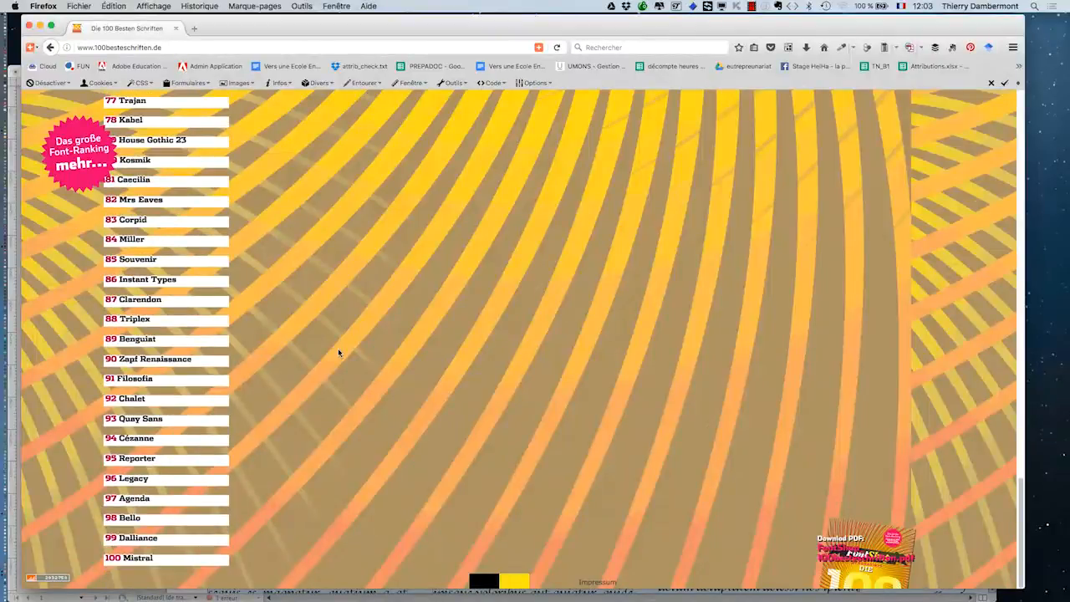
pyautogui.scroll(8, 339, 352)
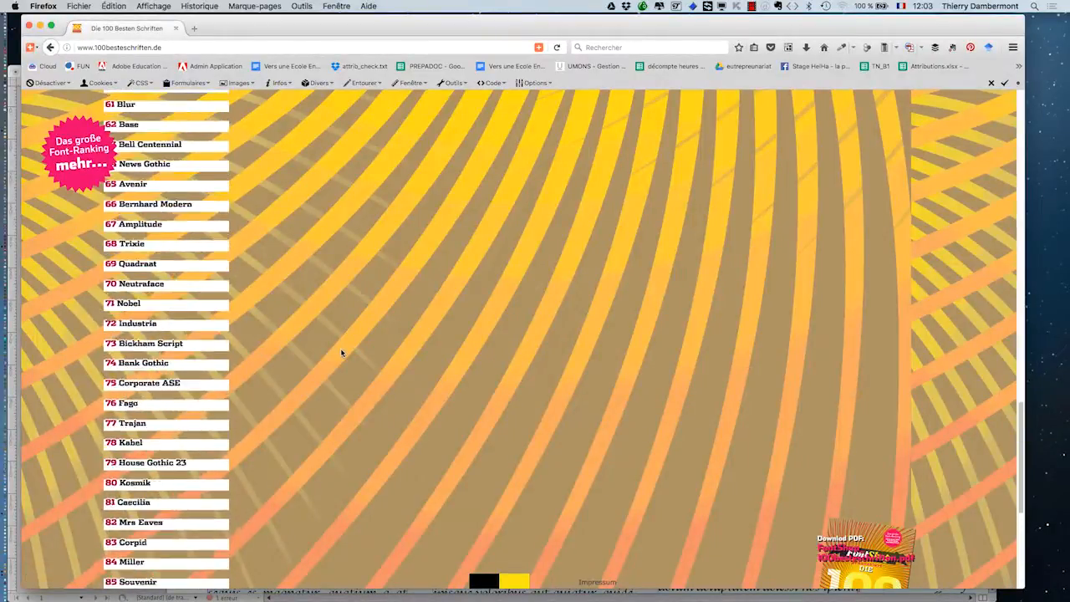
pyautogui.scroll(20, 341, 352)
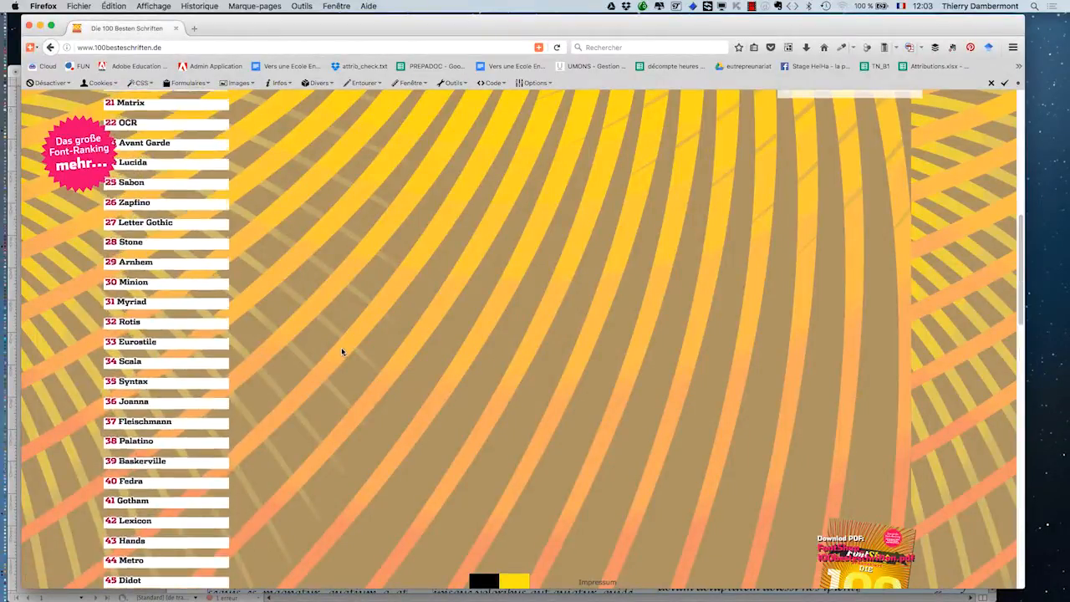
pyautogui.scroll(2, 341, 352)
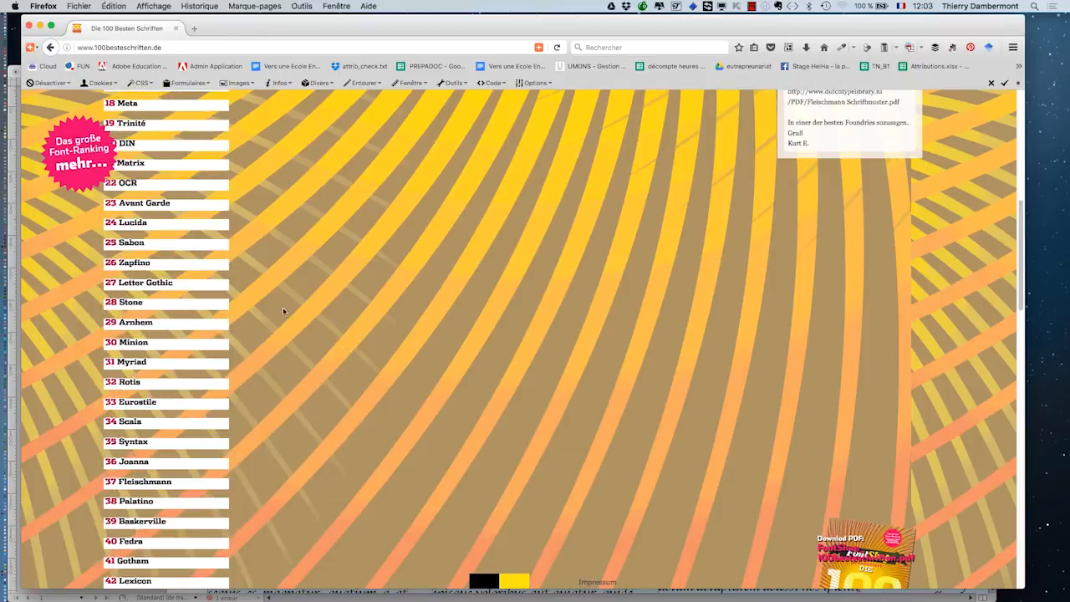
# Step: Open the ranking entries for 25 Sabon and 36 Joanna and skim their descriptions and illustrations
pyautogui.click(129, 243)
pyautogui.scroll(-10, 181, 354)
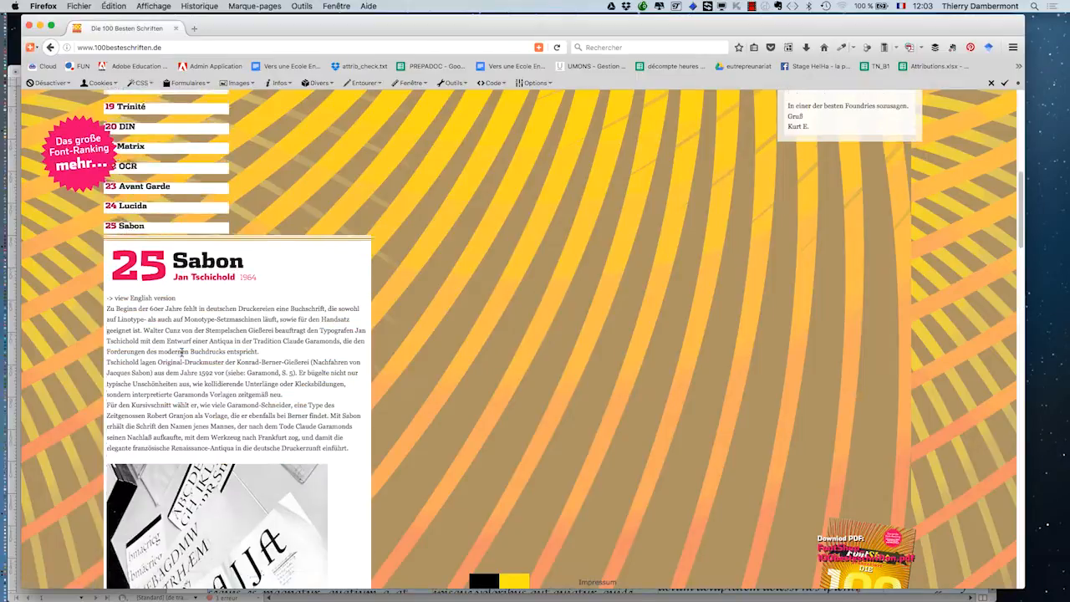
pyautogui.scroll(-10, 183, 358)
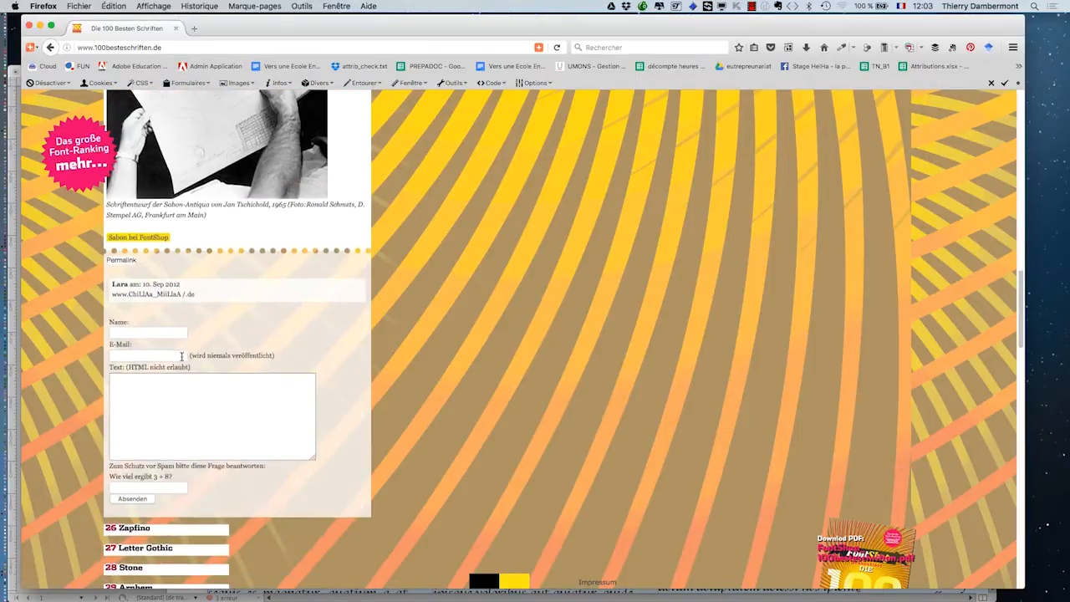
pyautogui.click(139, 381)
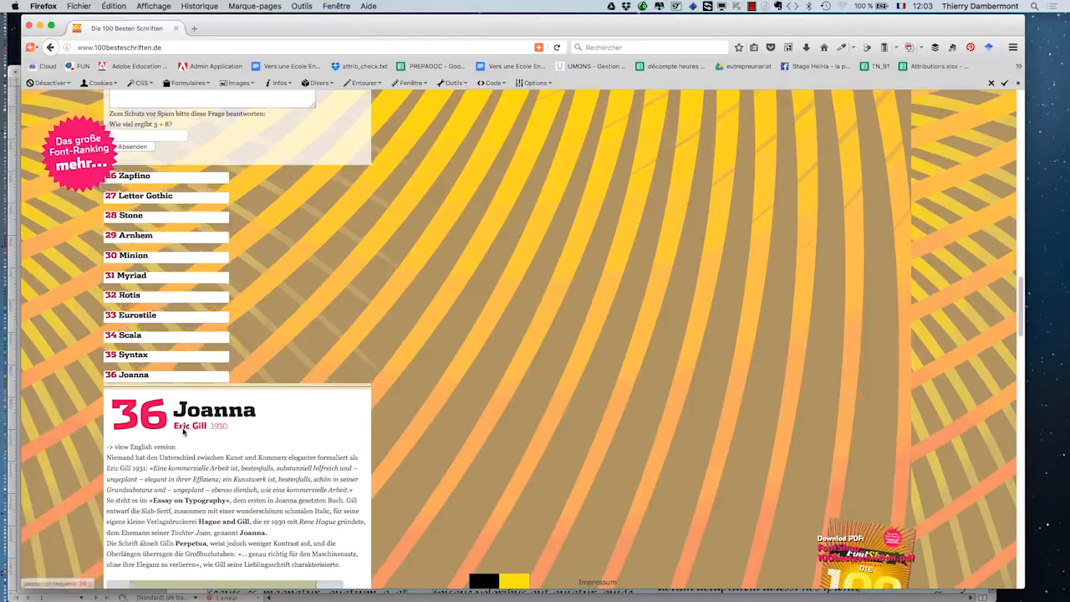
pyautogui.scroll(-6, 183, 431)
pyautogui.scroll(-8, 183, 430)
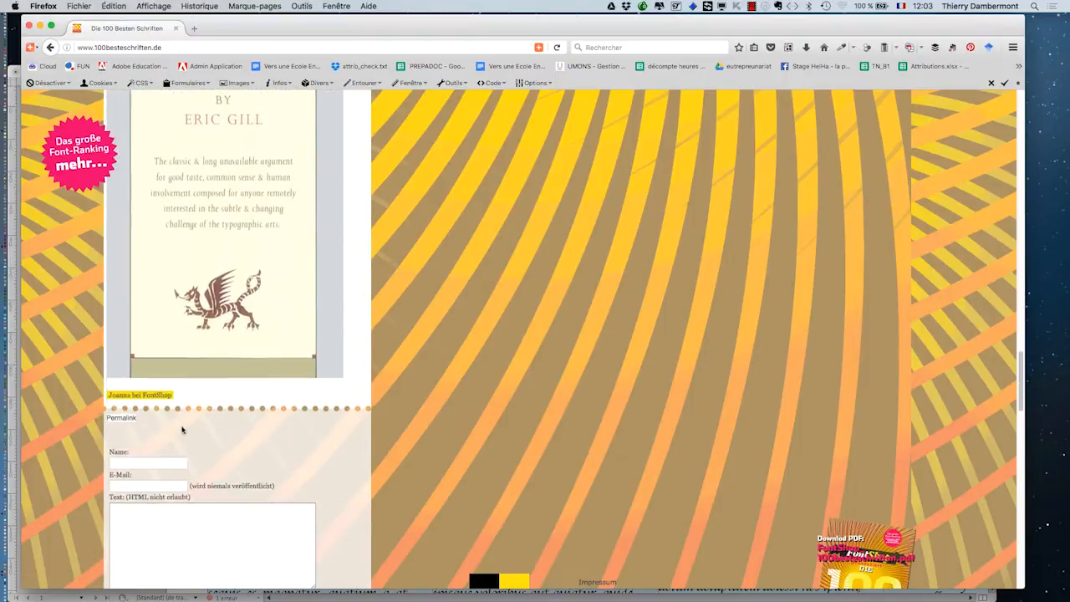
# Step: Open the ranking entries for 42 Lexicon and 49 Peignot and look over their texts and type samples
pyautogui.click(138, 418)
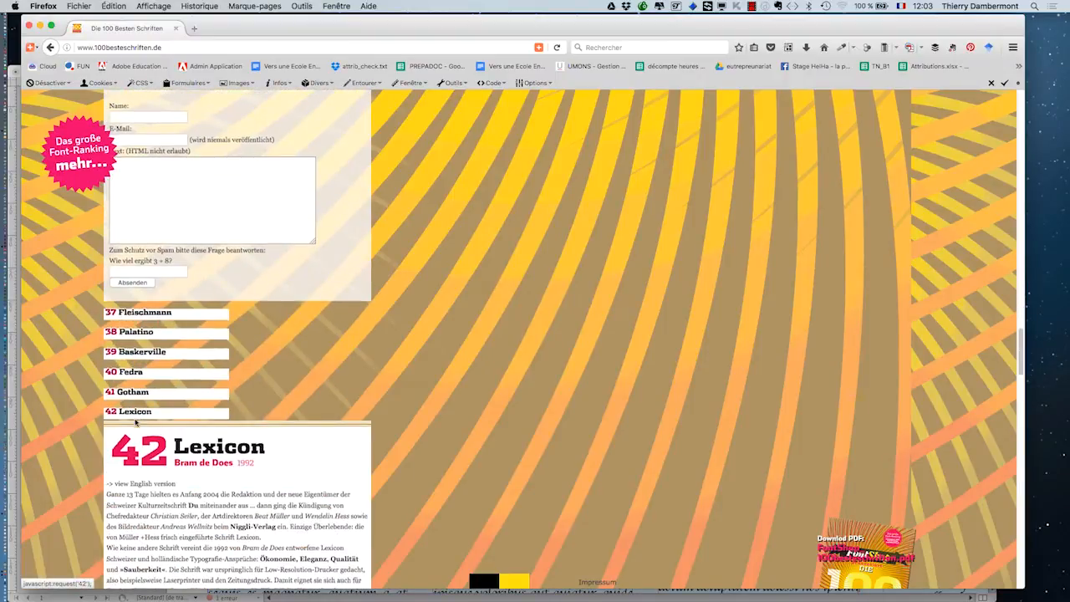
pyautogui.scroll(-8, 136, 422)
pyautogui.scroll(-10, 136, 431)
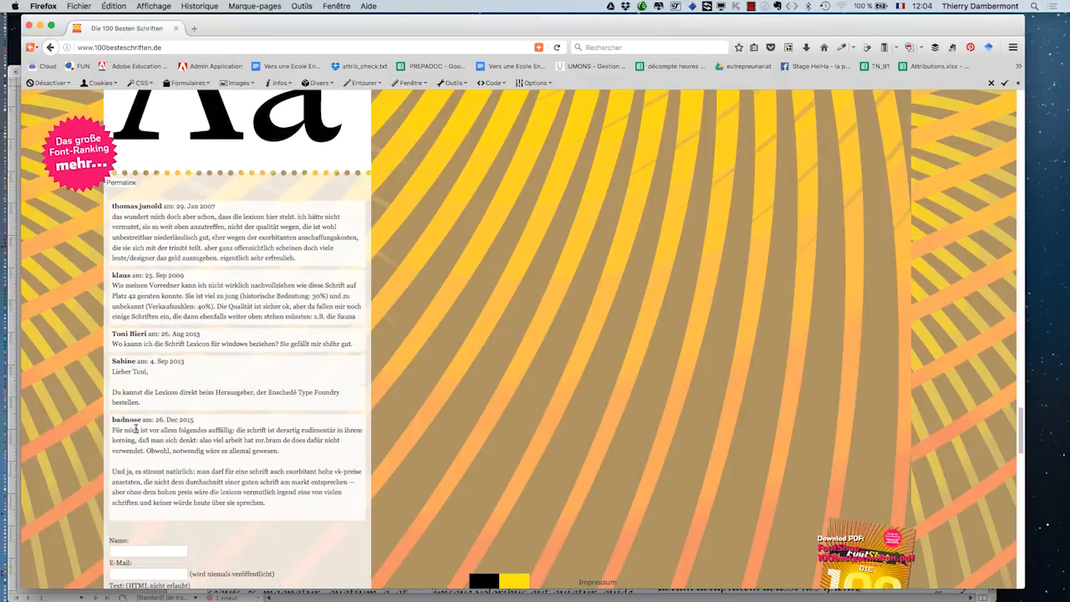
pyautogui.click(133, 429)
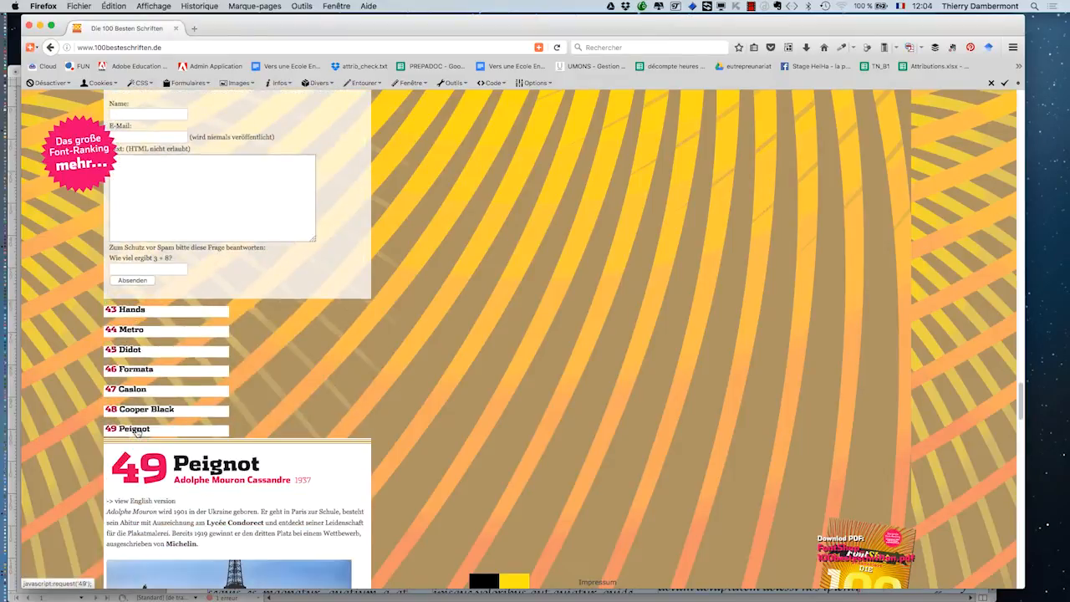
pyautogui.scroll(-10, 137, 429)
pyautogui.scroll(-2, 137, 428)
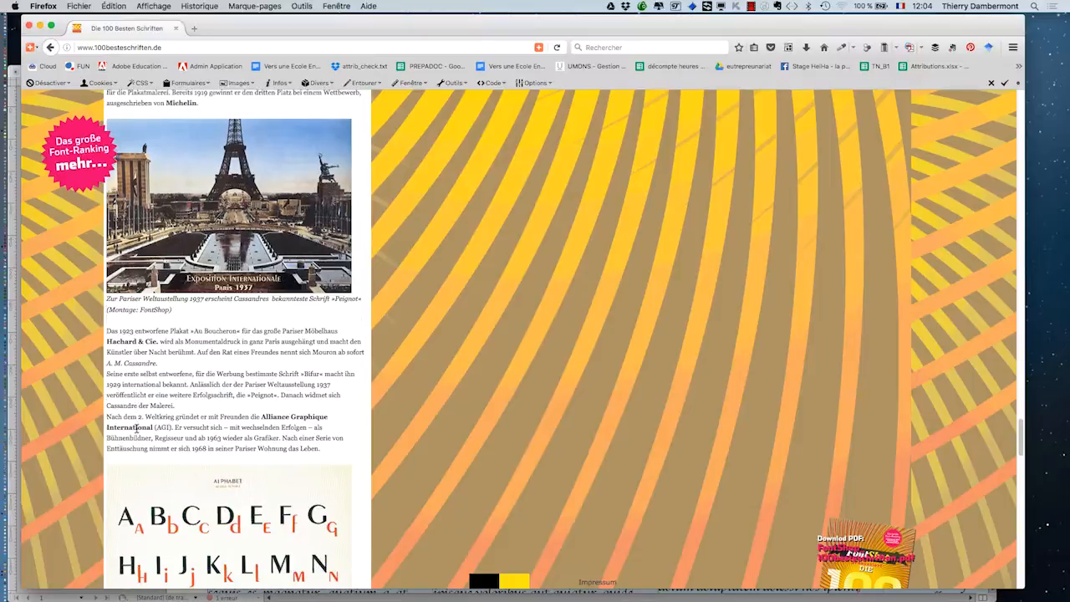
# Step: Minimize the browser, return to InDesign, move the Caractère panel between the first two columns and select the four-column text frame
pyautogui.press('super+m')
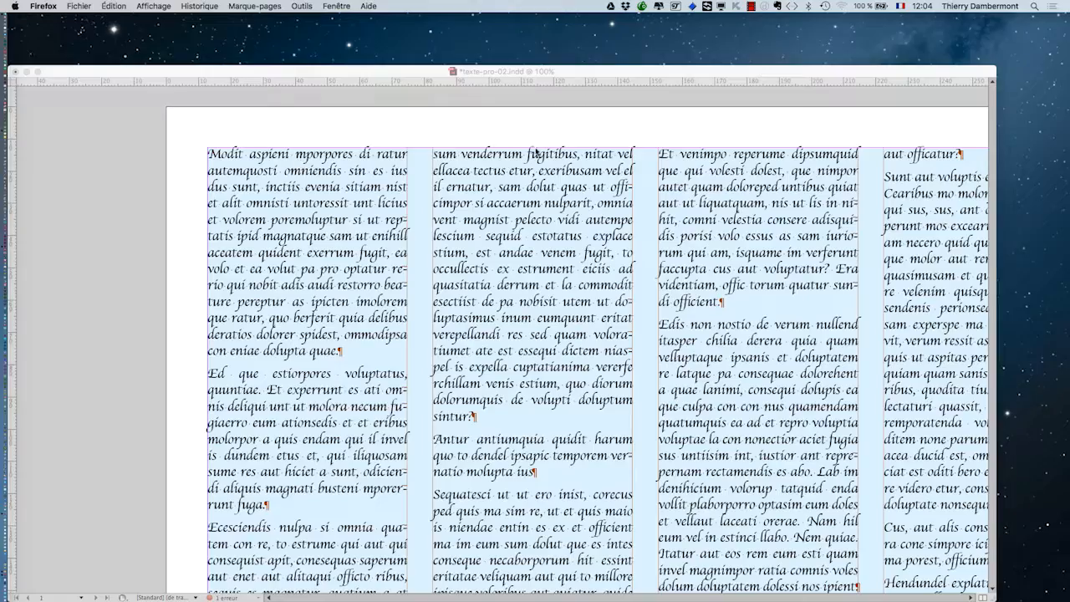
pyautogui.click(495, 75)
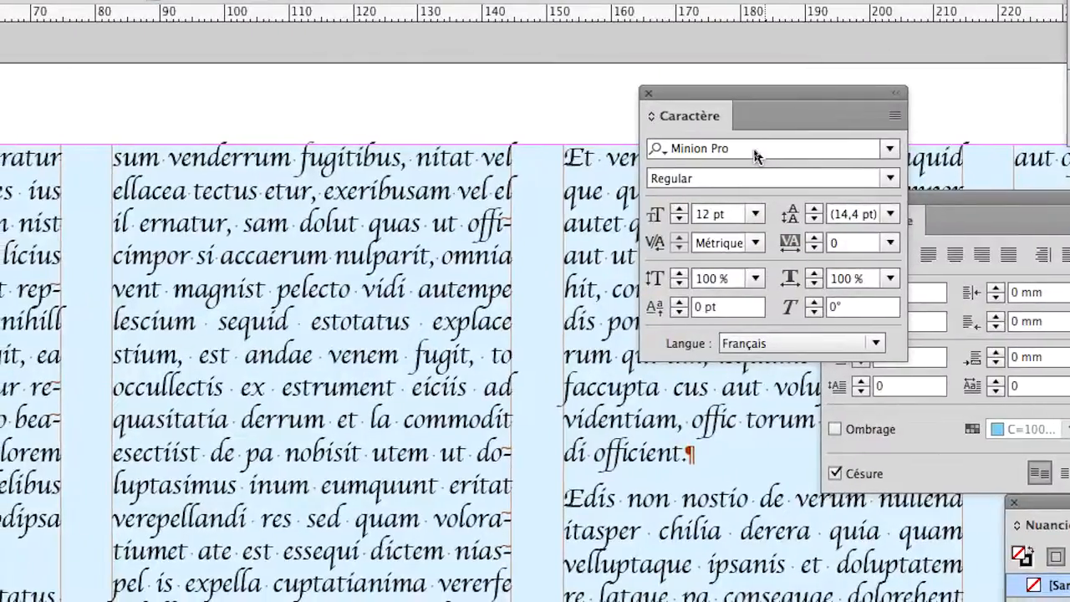
pyautogui.click(670, 153)
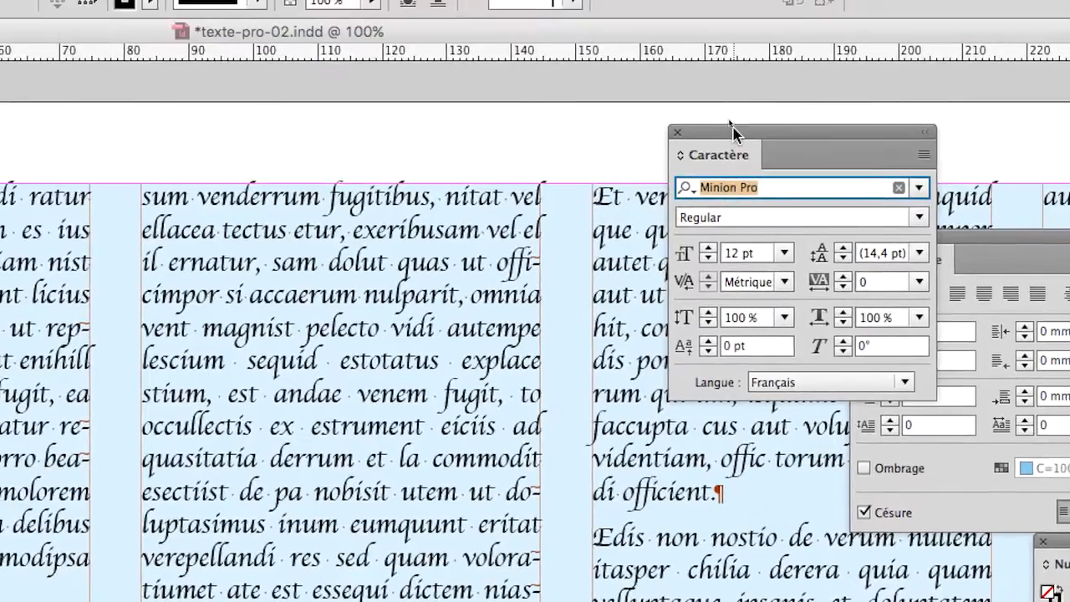
pyautogui.moveTo(738, 96); pyautogui.dragTo(642, 139)
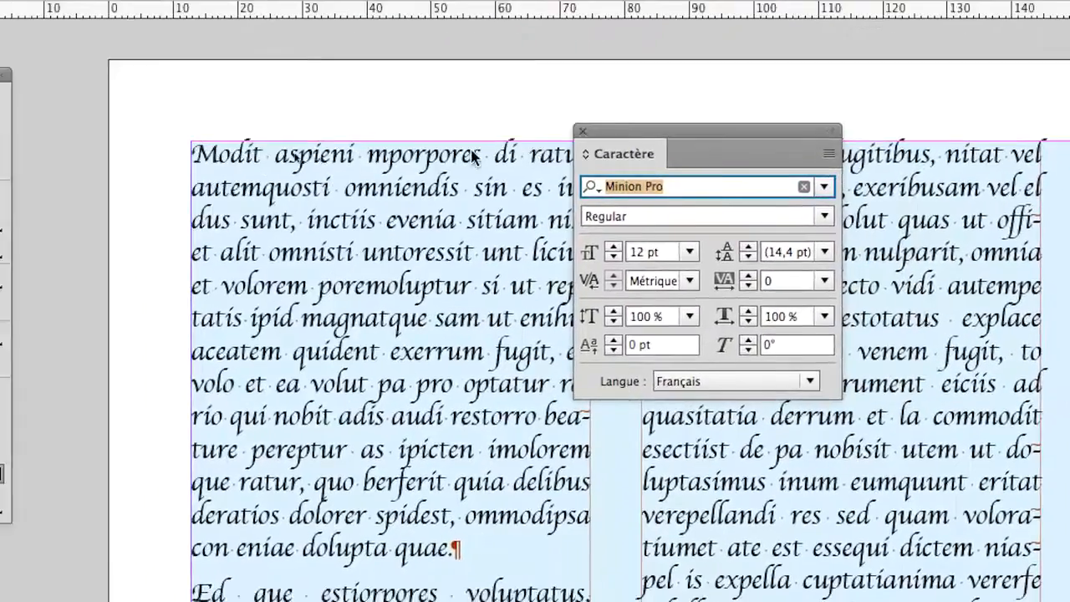
pyautogui.write('Apple Chancery')
pyautogui.press('Return')
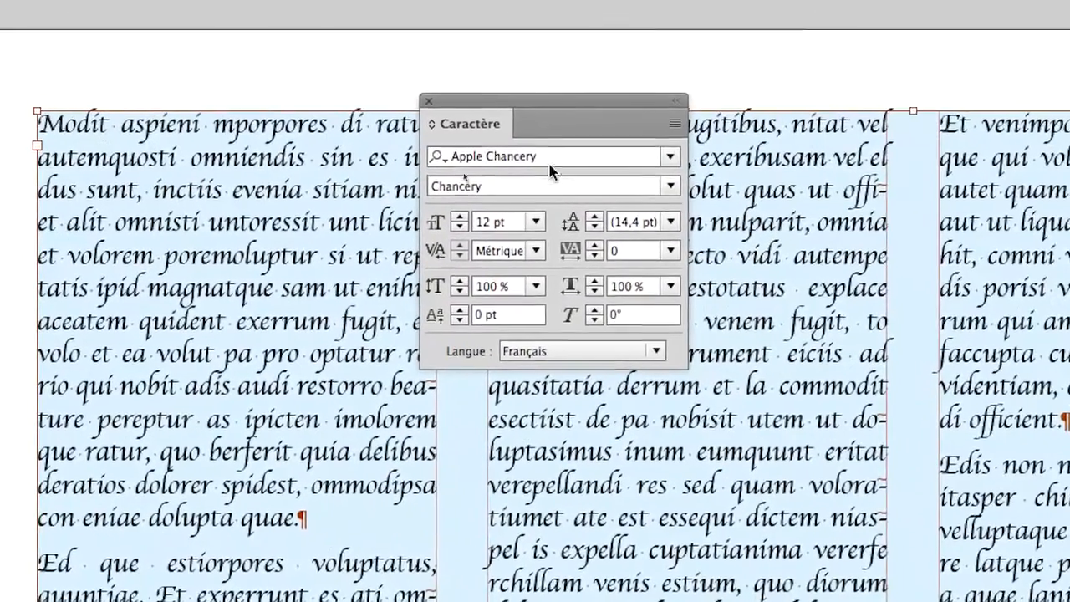
# Step: Search the fonts for "adobe garamond p" and apply Adobe Garamond Pro Regular to the four-column text frame
pyautogui.click(522, 153)
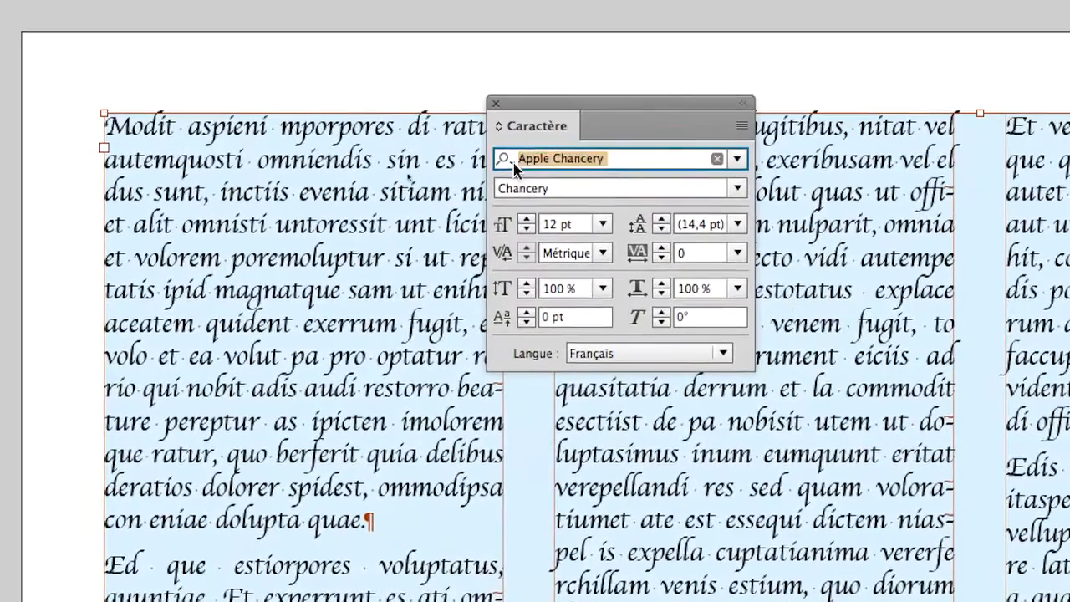
pyautogui.write('adobe')
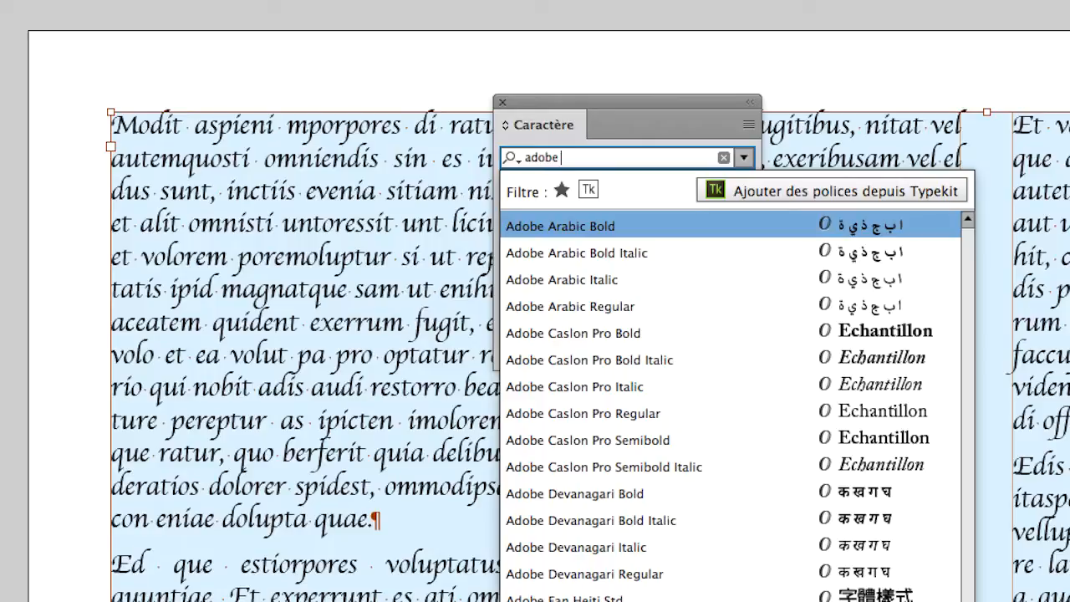
pyautogui.write(' garamond p')
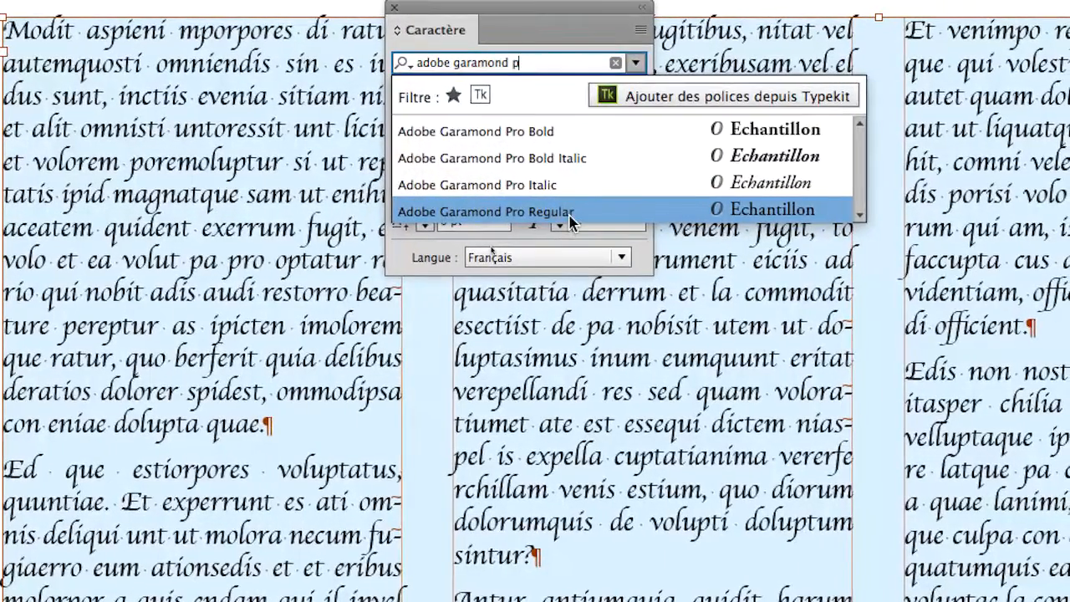
pyautogui.click(571, 219)
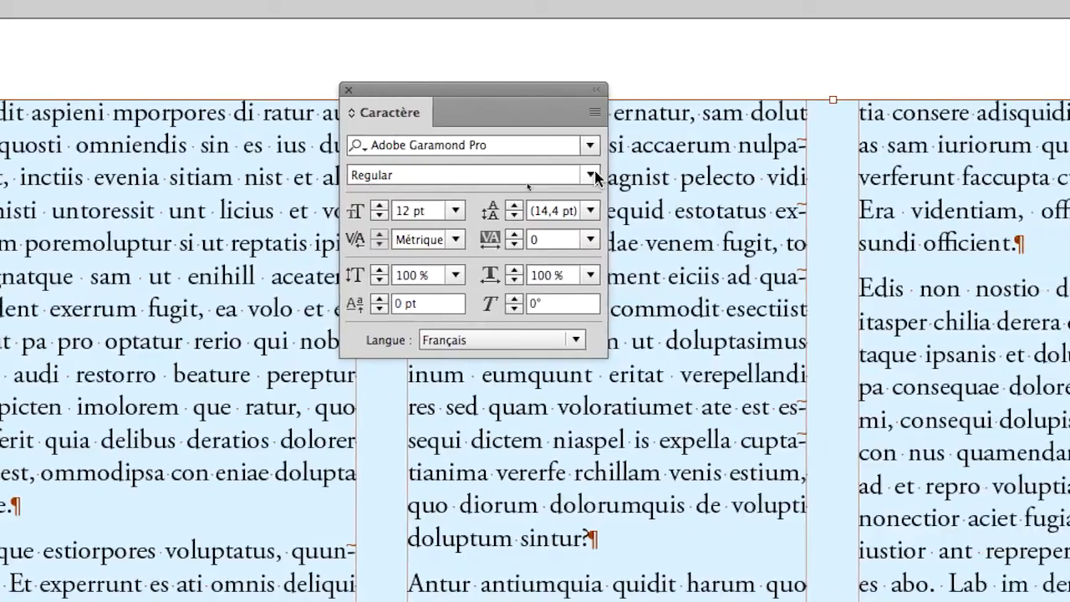
# Step: Switch the frame's text between the Italic and Regular styles of Adobe Garamond Pro twice, finishing on Regular
pyautogui.click(682, 174)
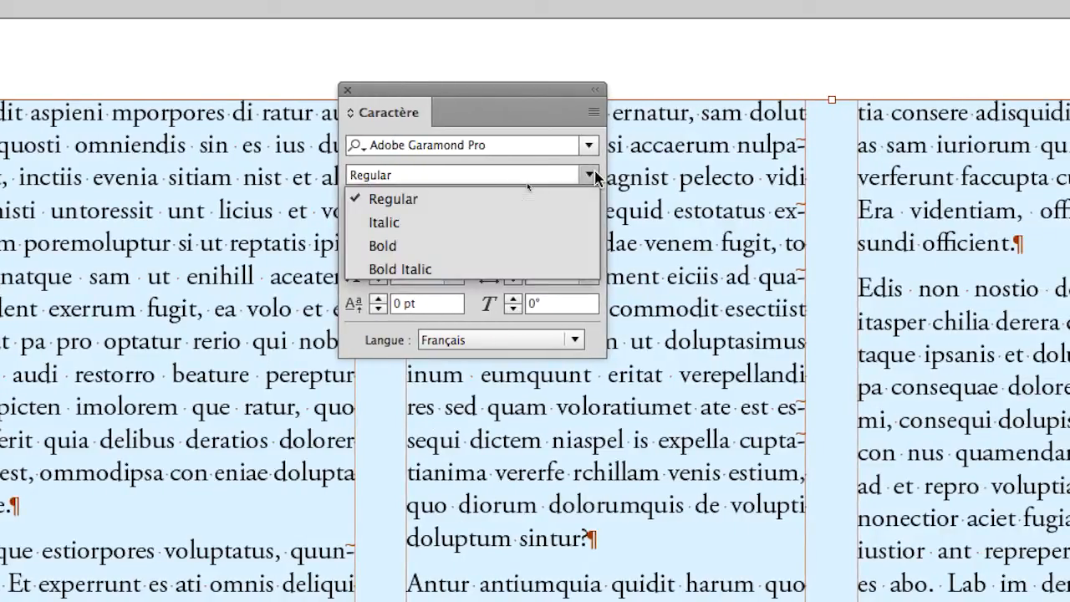
pyautogui.click(597, 177)
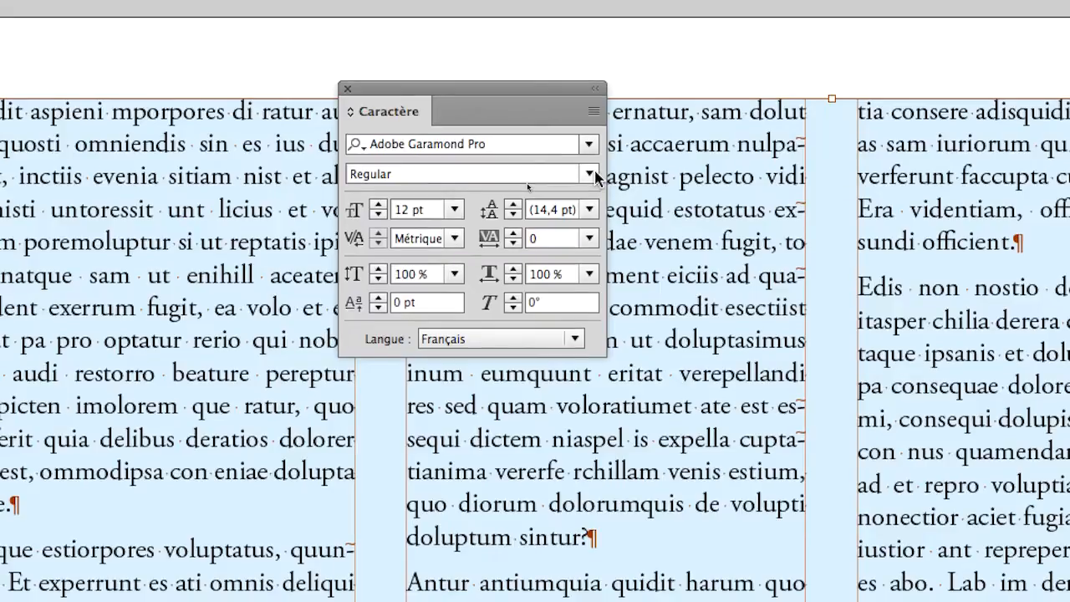
pyautogui.click(596, 176)
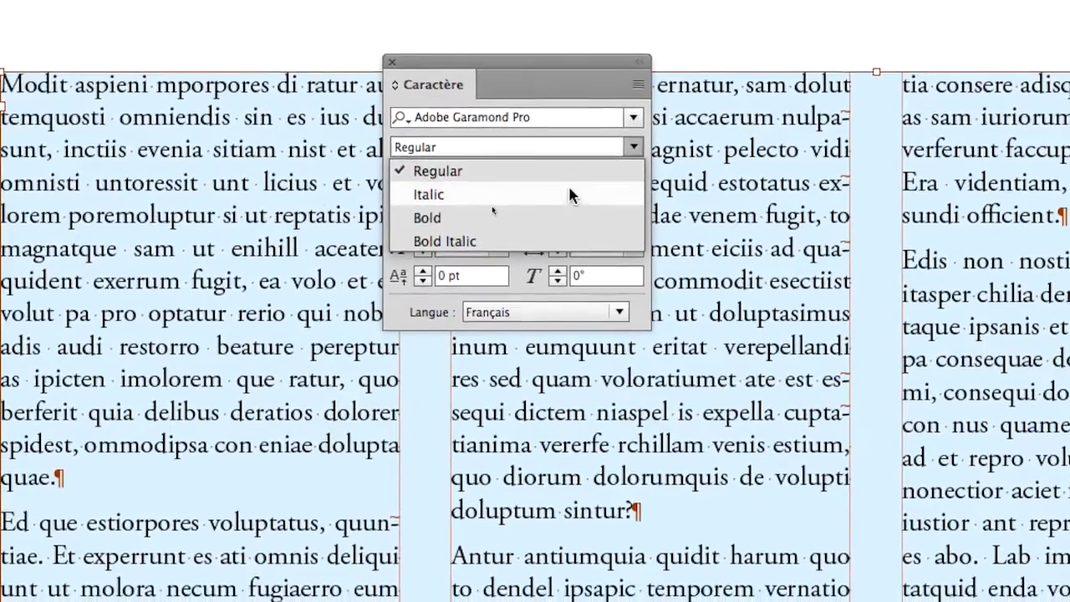
pyautogui.click(568, 194)
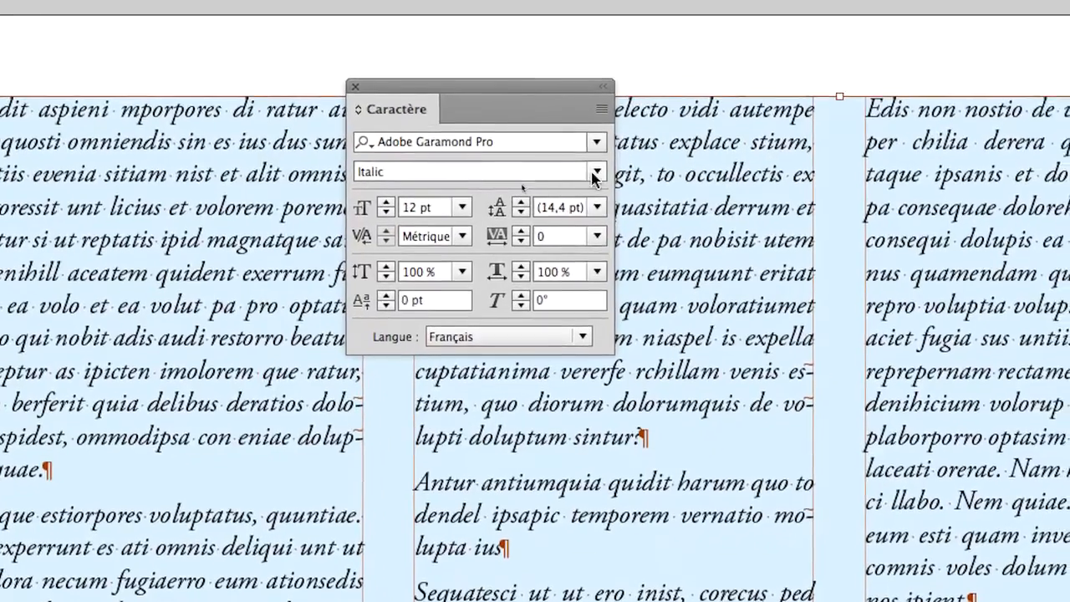
pyautogui.click(633, 147)
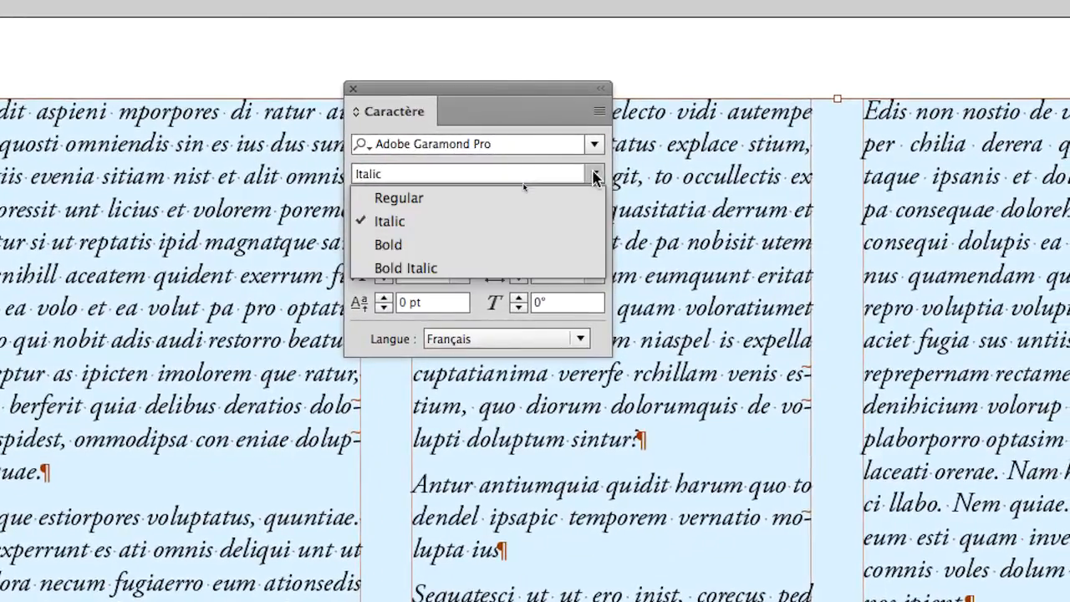
pyautogui.click(589, 184)
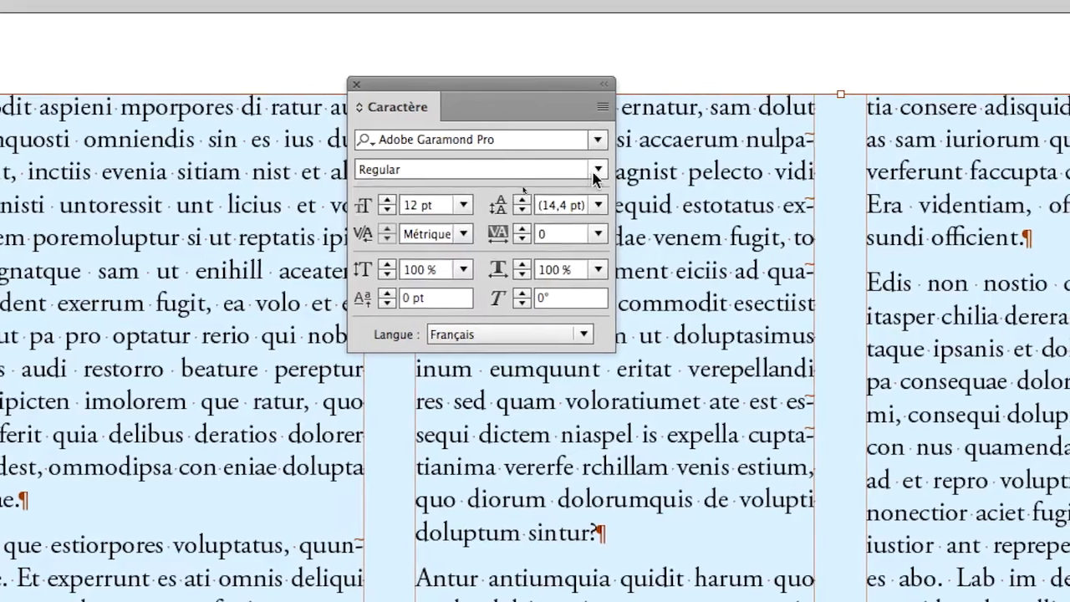
pyautogui.click(596, 166)
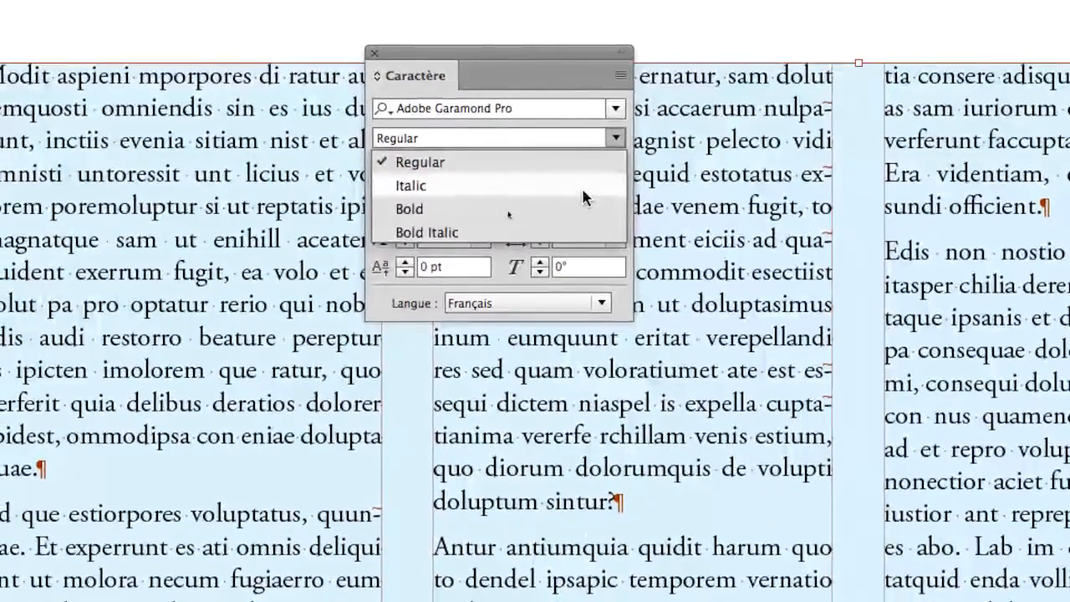
pyautogui.click(579, 183)
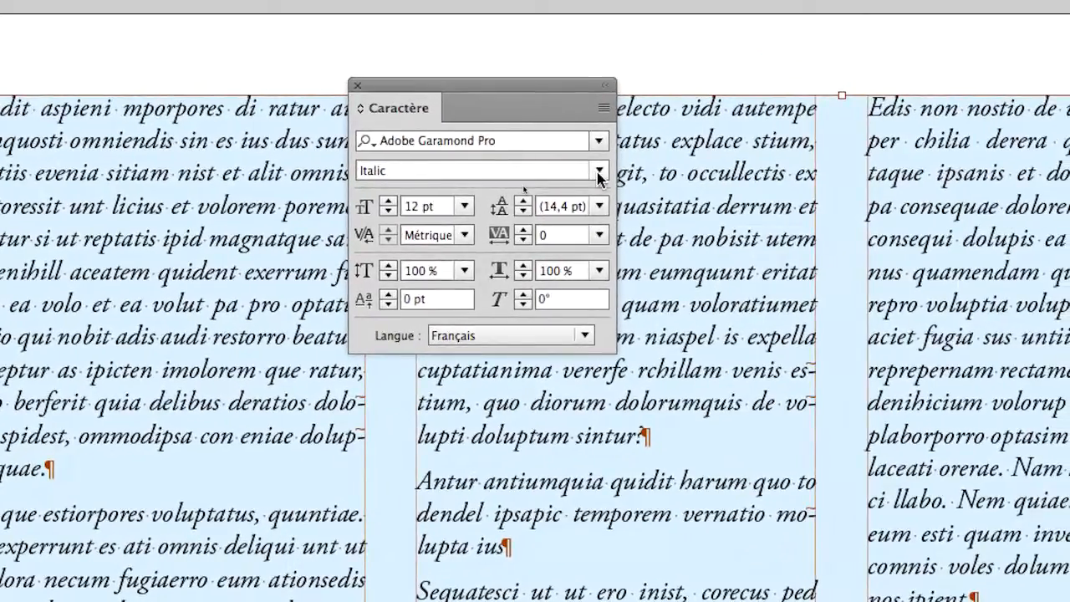
pyautogui.click(599, 171)
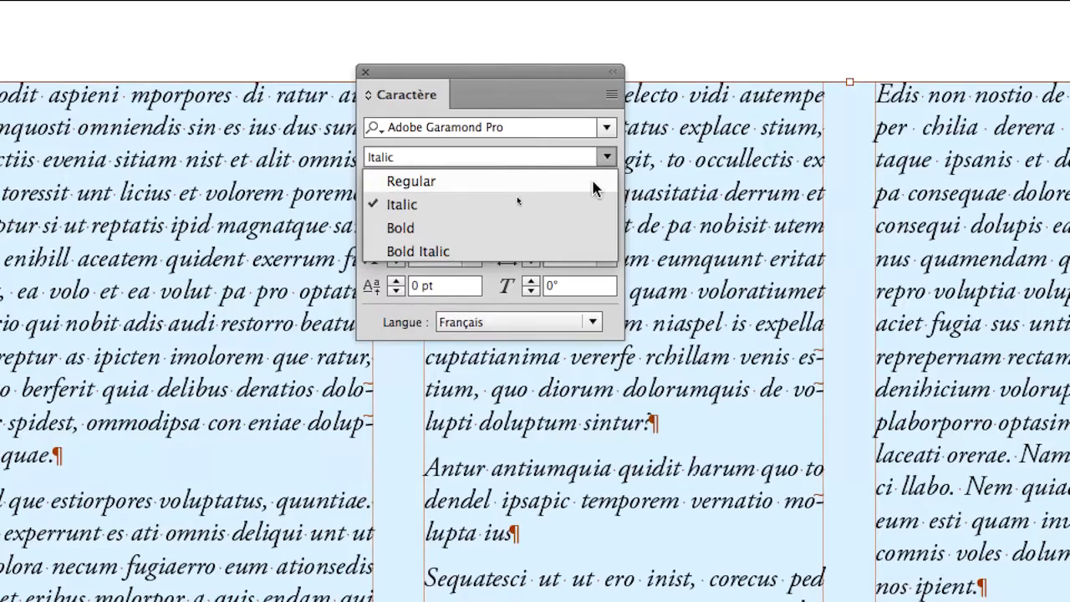
pyautogui.click(593, 185)
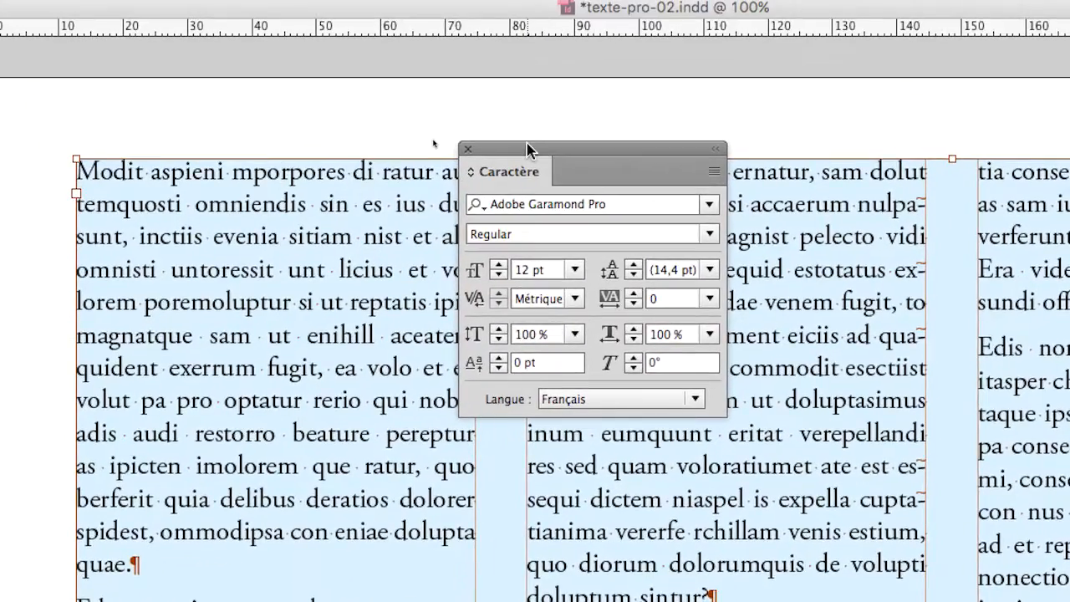
# Step: Shift the Caractère panel slightly, raise the text's leading stepwise to 18 pt and lower it to 17 pt
pyautogui.moveTo(527, 151)
pyautogui.mouseDown()
pyautogui.moveTo(480, 146)
pyautogui.moveTo(515, 142)
pyautogui.mouseUp()
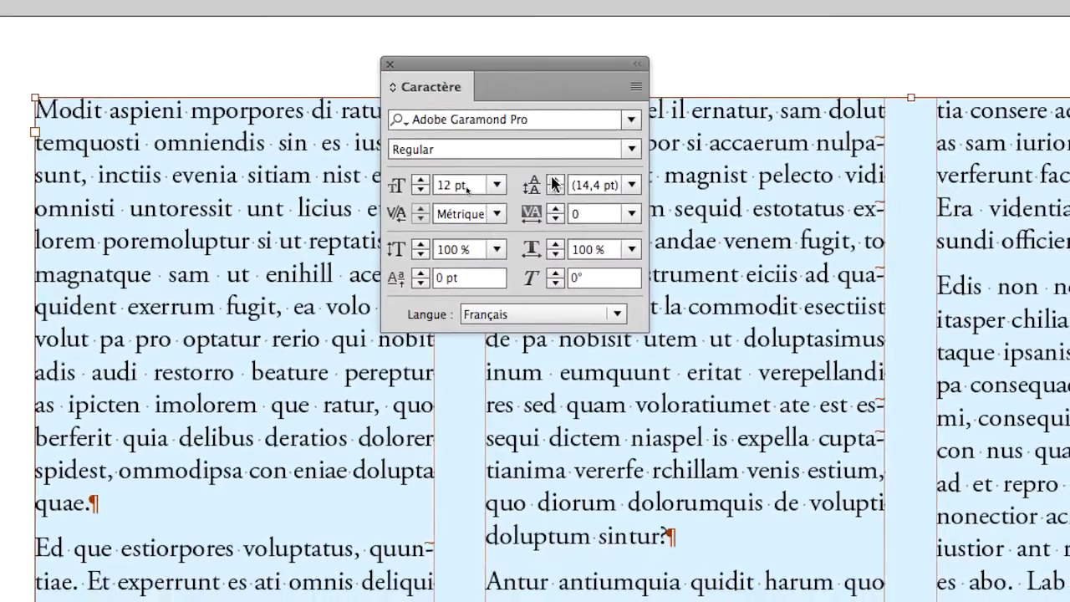
pyautogui.click(620, 258)
pyautogui.click(554, 179)
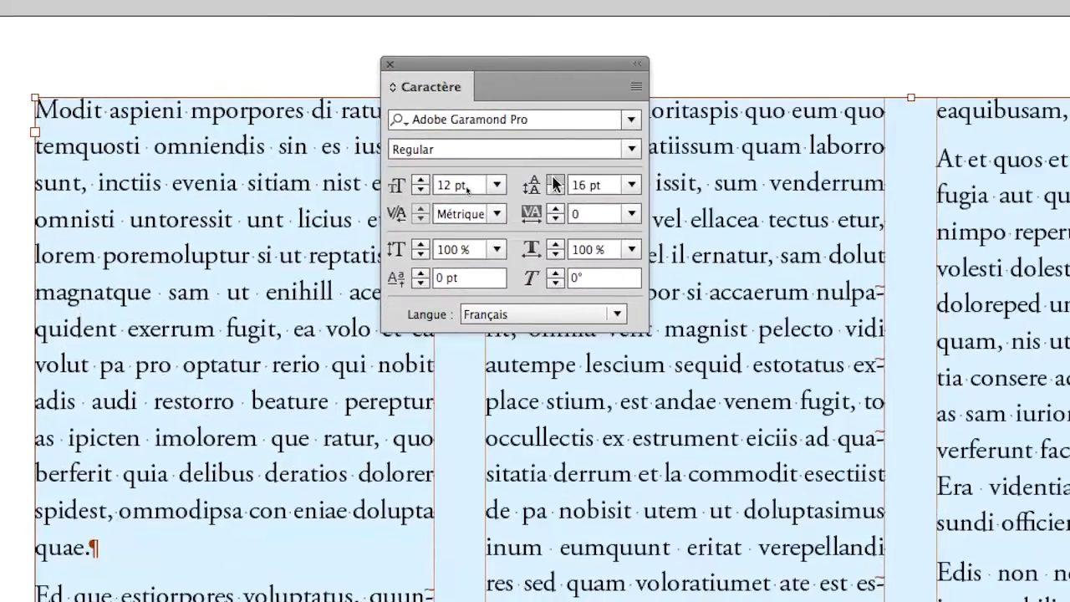
pyautogui.click(554, 180)
pyautogui.click(554, 179)
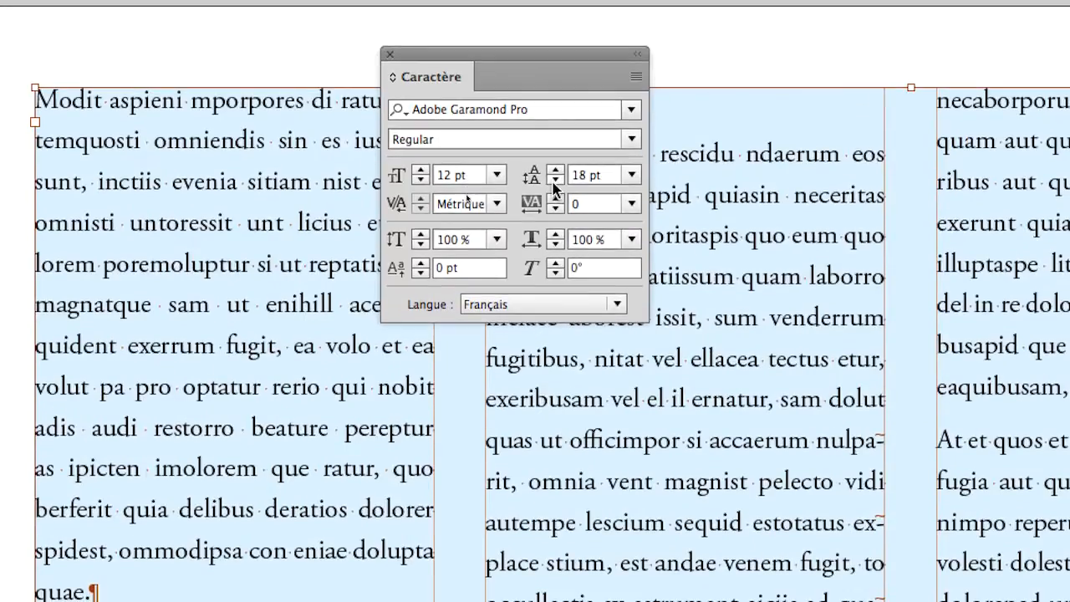
pyautogui.click(556, 190)
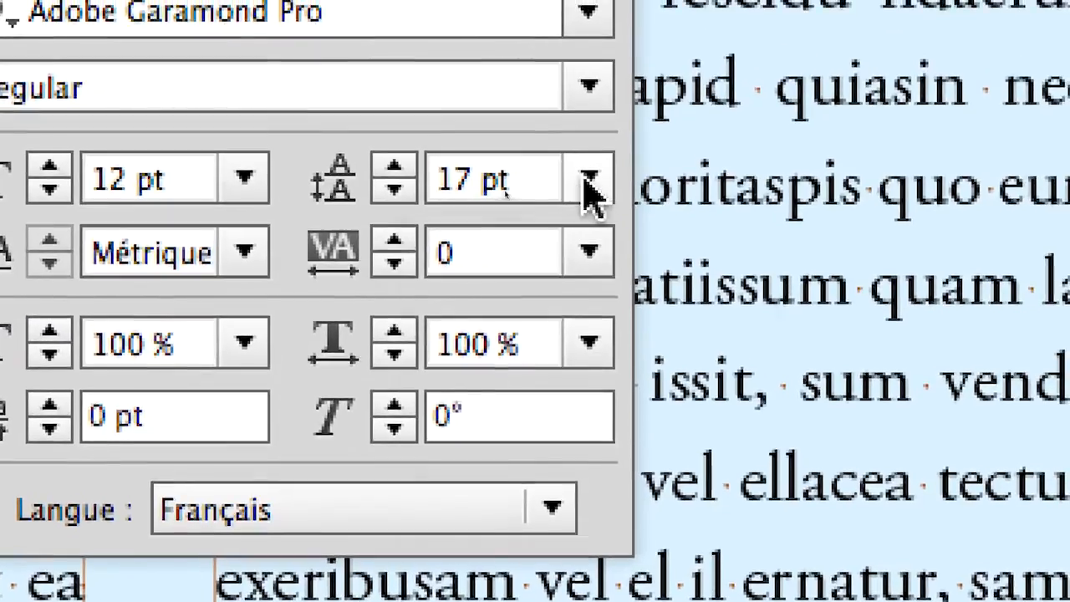
# Step: Set the leading to Automatique and check that choice in the list of leading values
pyautogui.click(681, 161)
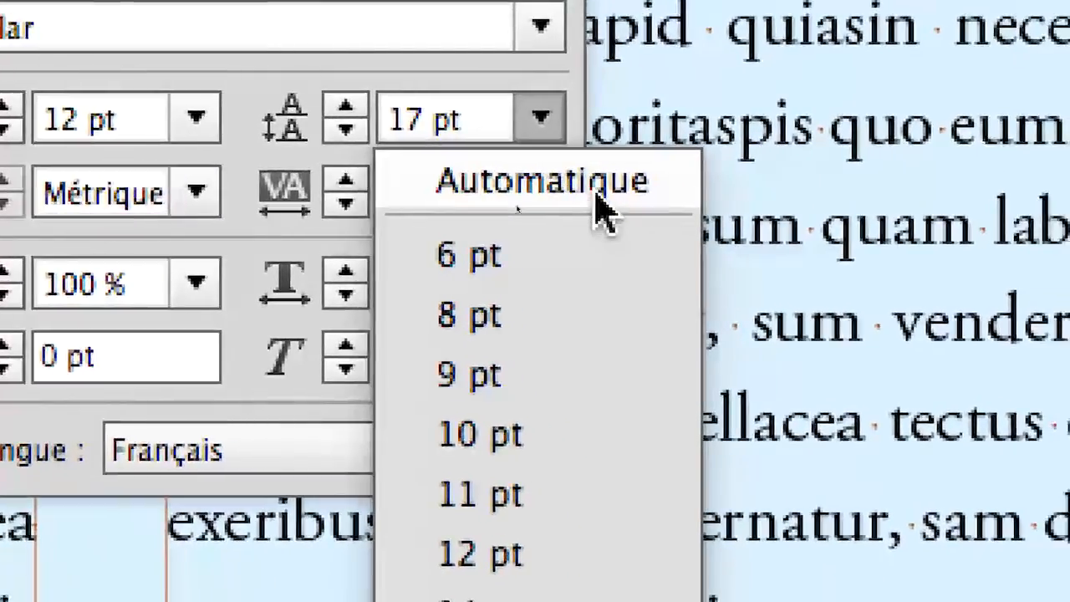
pyautogui.click(592, 192)
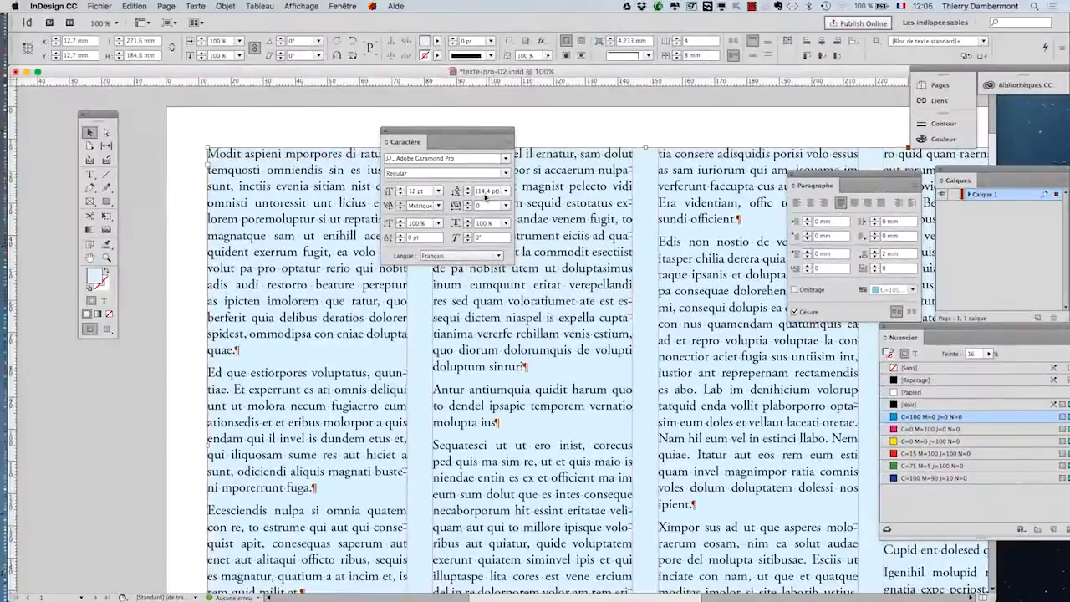
pyautogui.click(506, 192)
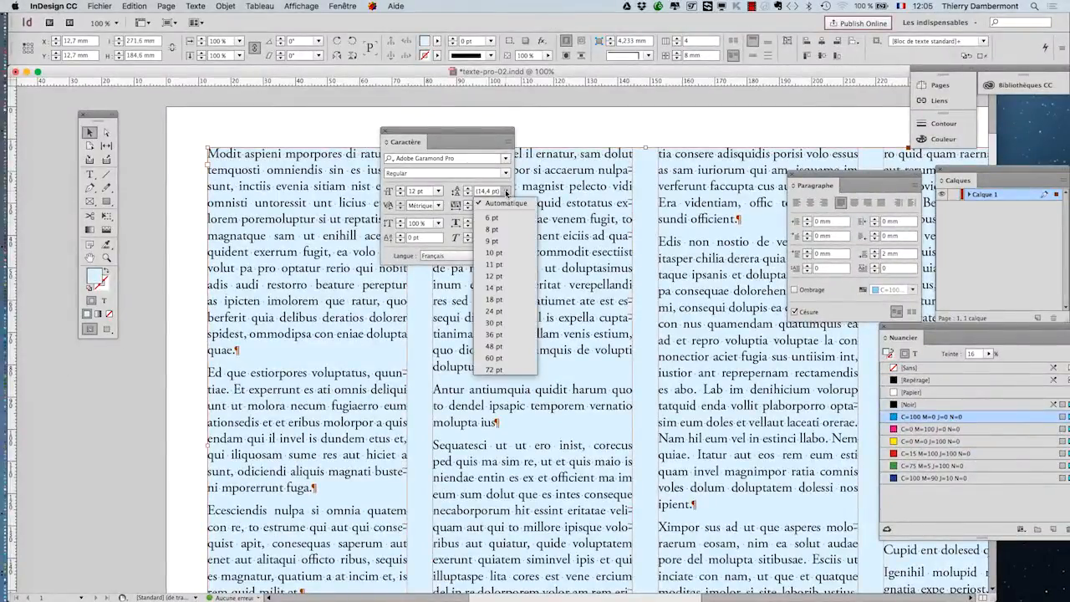
pyautogui.click(507, 194)
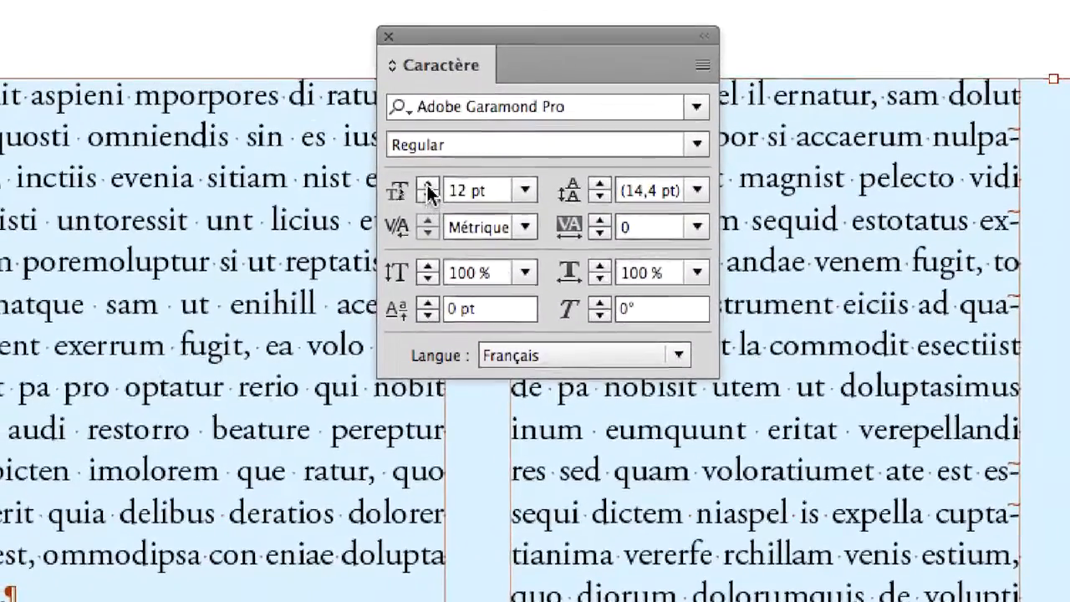
# Step: Increase the text's font size to 14 pt and move the Caractère panel away from the first two columns
pyautogui.click(235, 186)
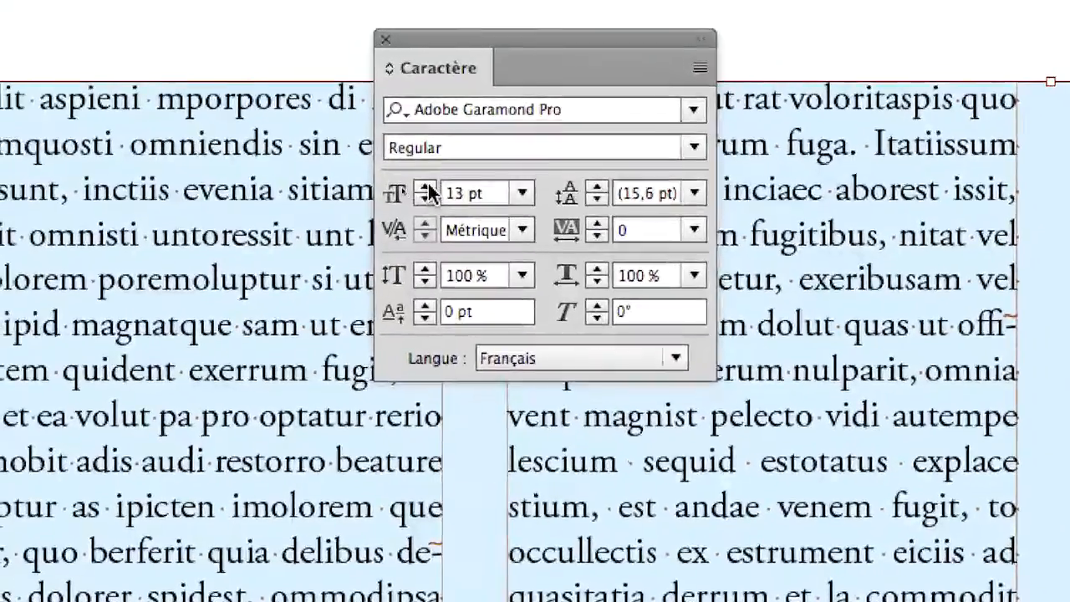
pyautogui.click(429, 188)
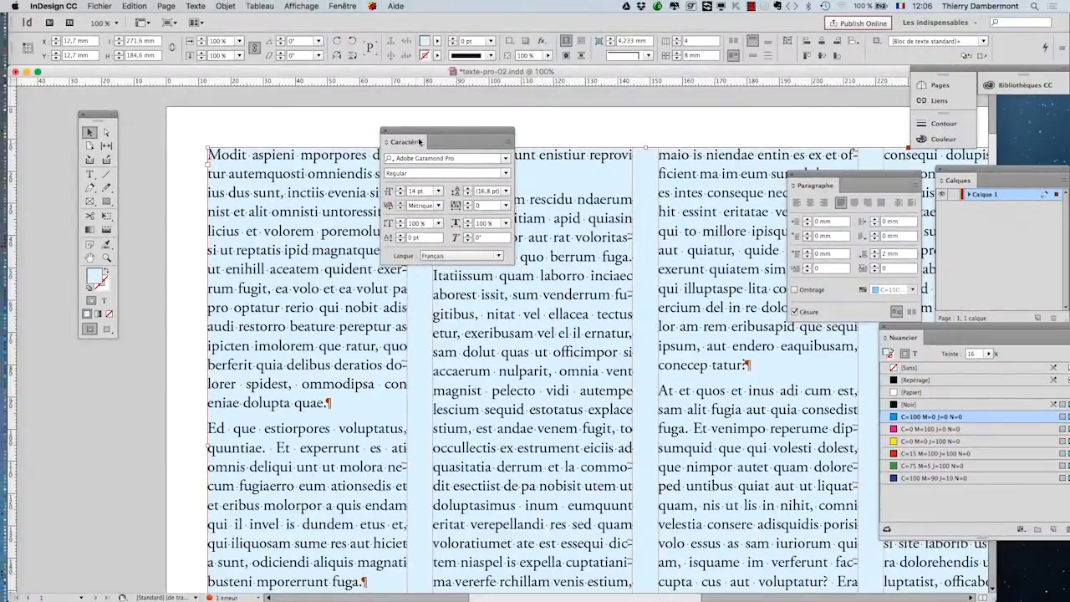
pyautogui.moveTo(420, 142); pyautogui.dragTo(747, 145)
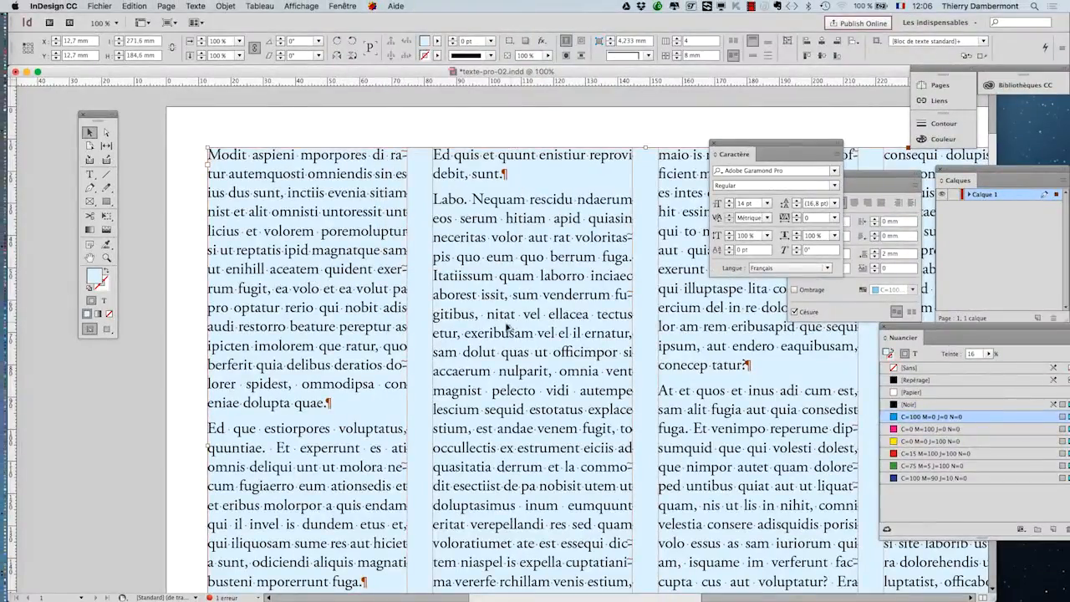
# Step: Examine how the 14 pt text fills the four columns across the whole page at 75% zoom
pyautogui.press('super+minus')
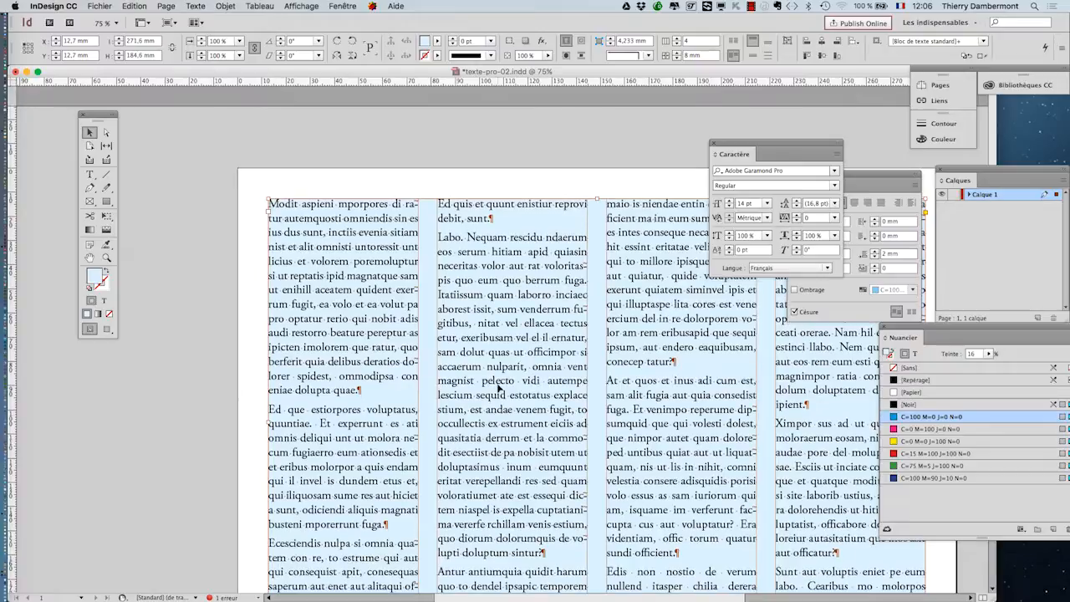
pyautogui.scroll(-5, 499, 387)
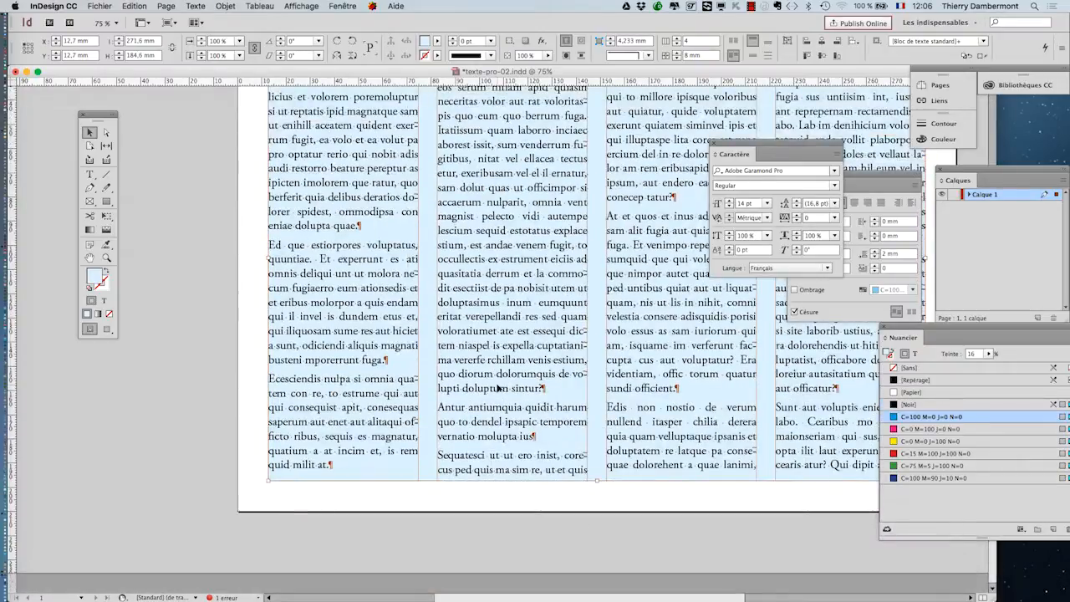
pyautogui.scroll(1, 499, 386)
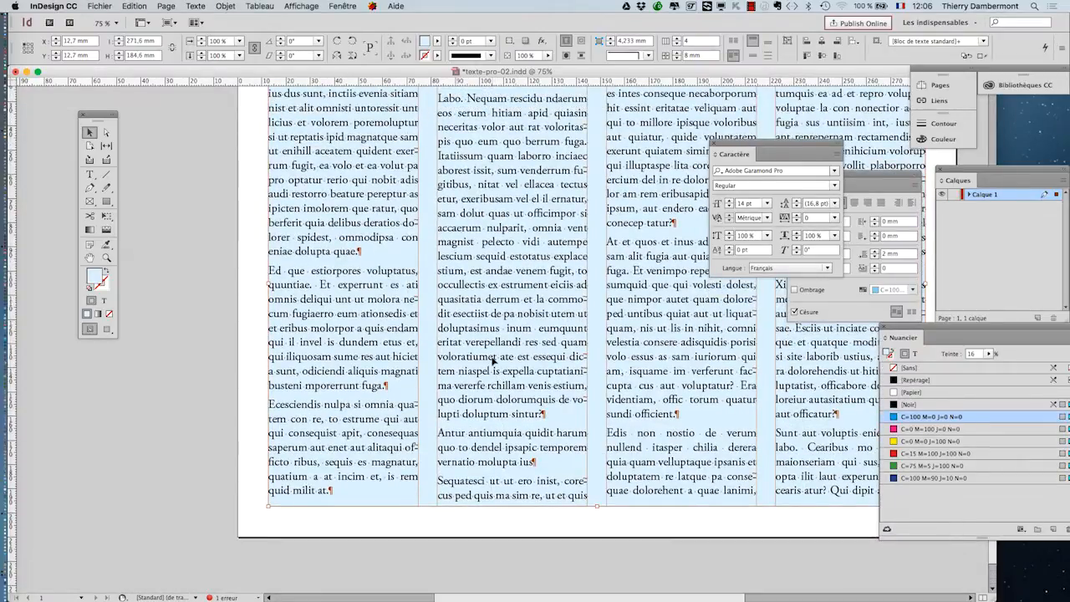
pyautogui.scroll(1, 493, 361)
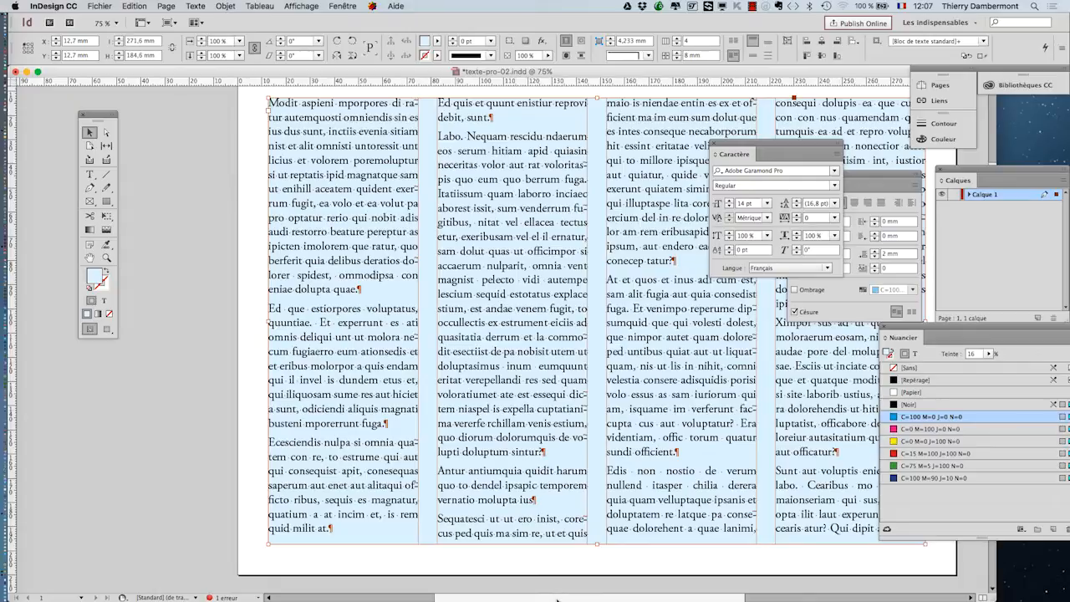
pyautogui.moveTo(556, 598); pyautogui.dragTo(596, 601)
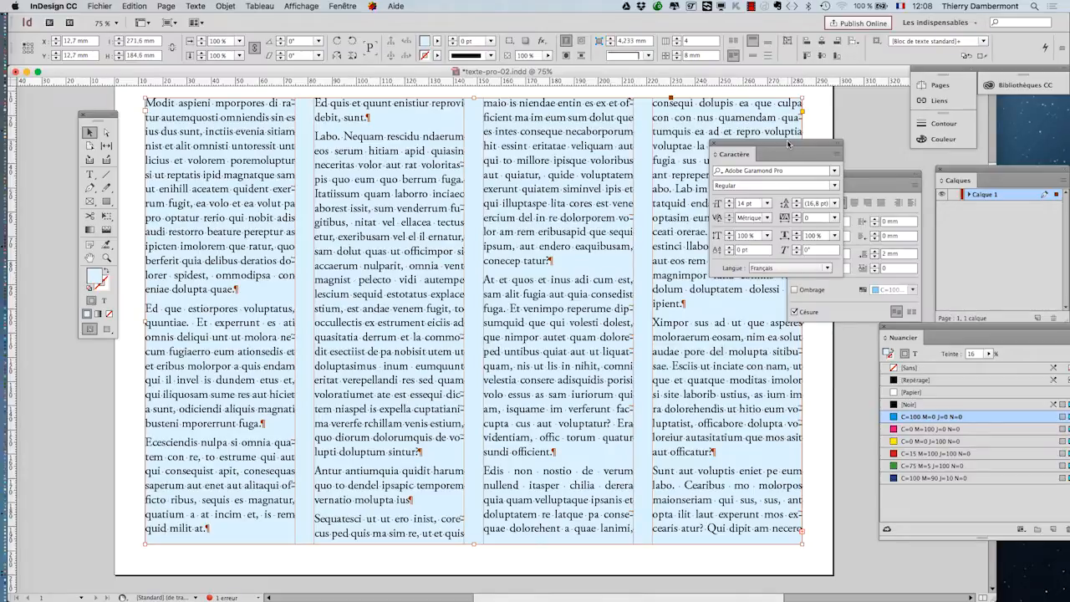
# Step: Move the Caractère panel over the second column, search the fonts for "helvetica" and apply Helvetica Neue Regular to the text
pyautogui.moveTo(788, 144); pyautogui.dragTo(378, 123)
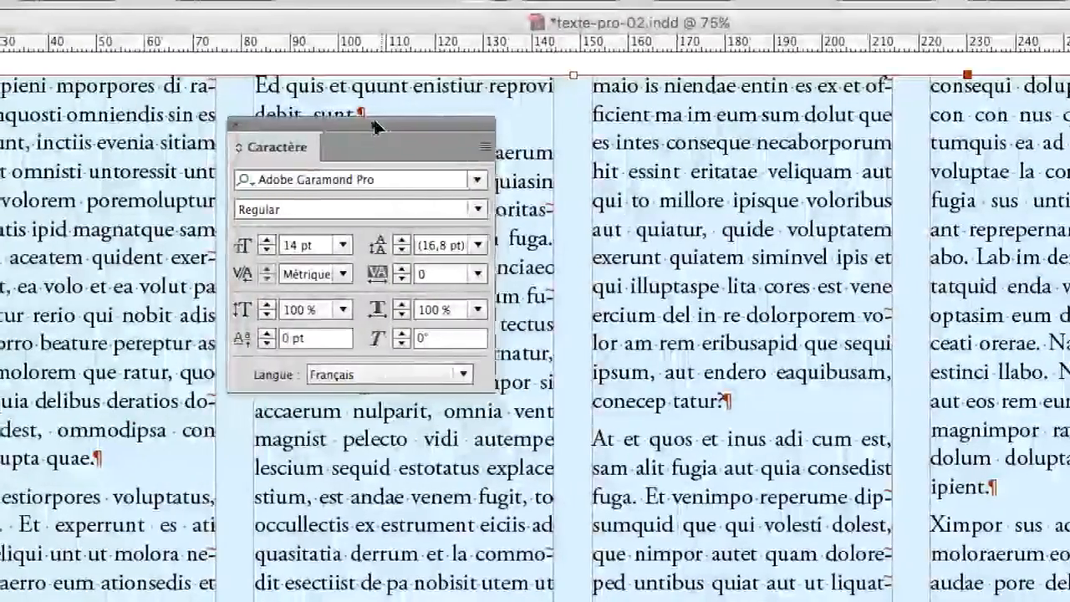
pyautogui.moveTo(376, 124); pyautogui.dragTo(332, 143)
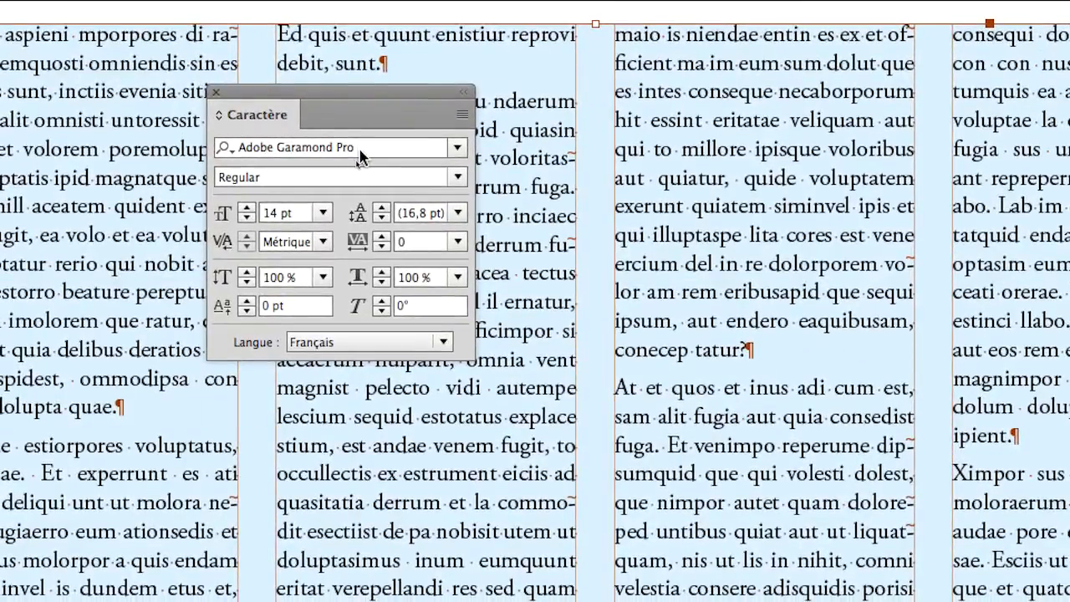
pyautogui.click(361, 156)
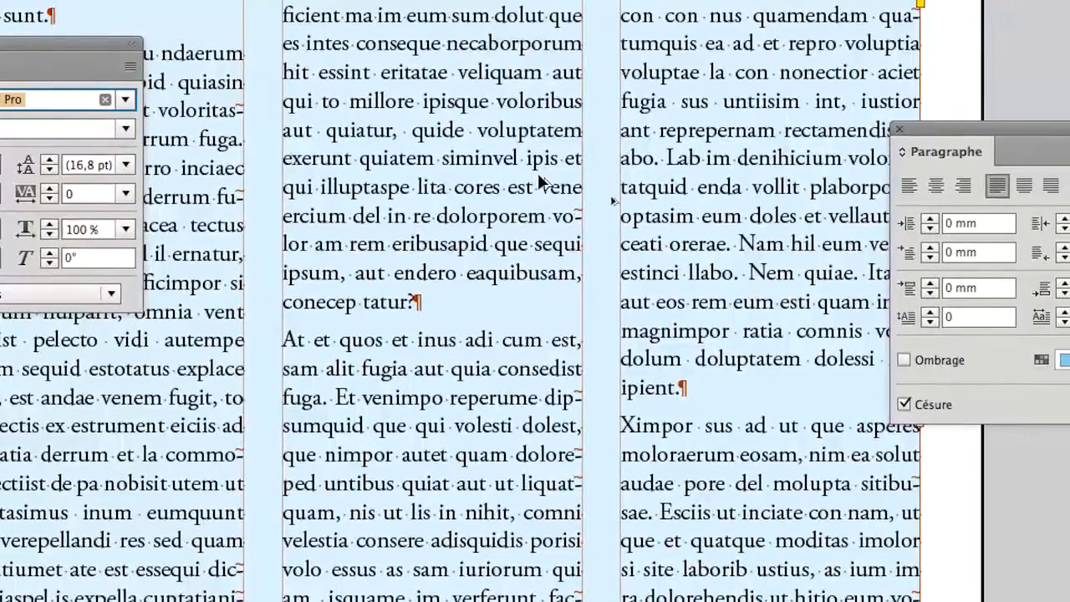
pyautogui.scroll(6, 538, 173)
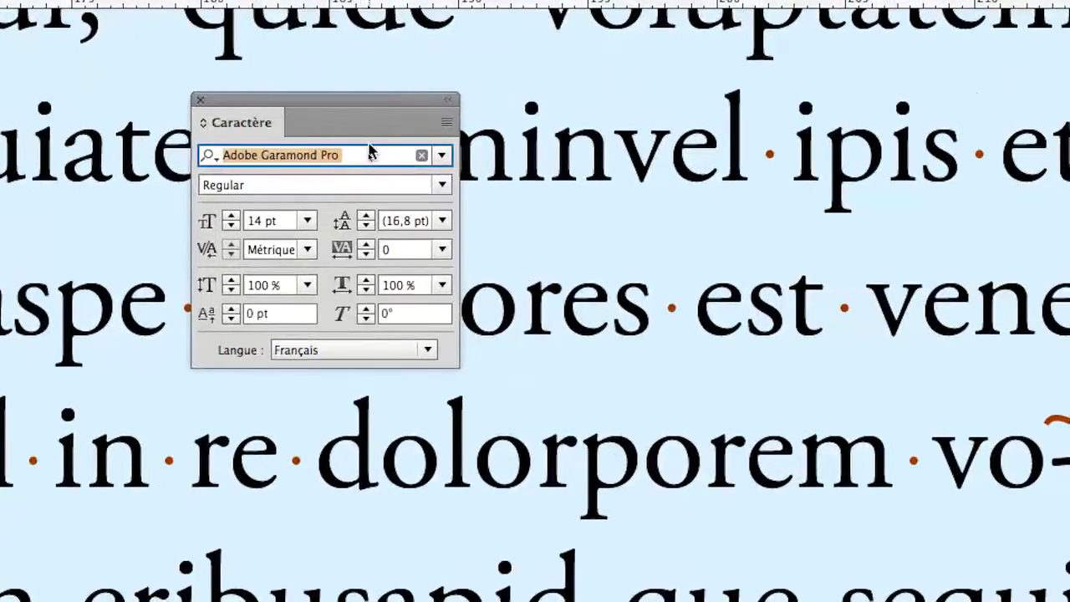
pyautogui.write('he')
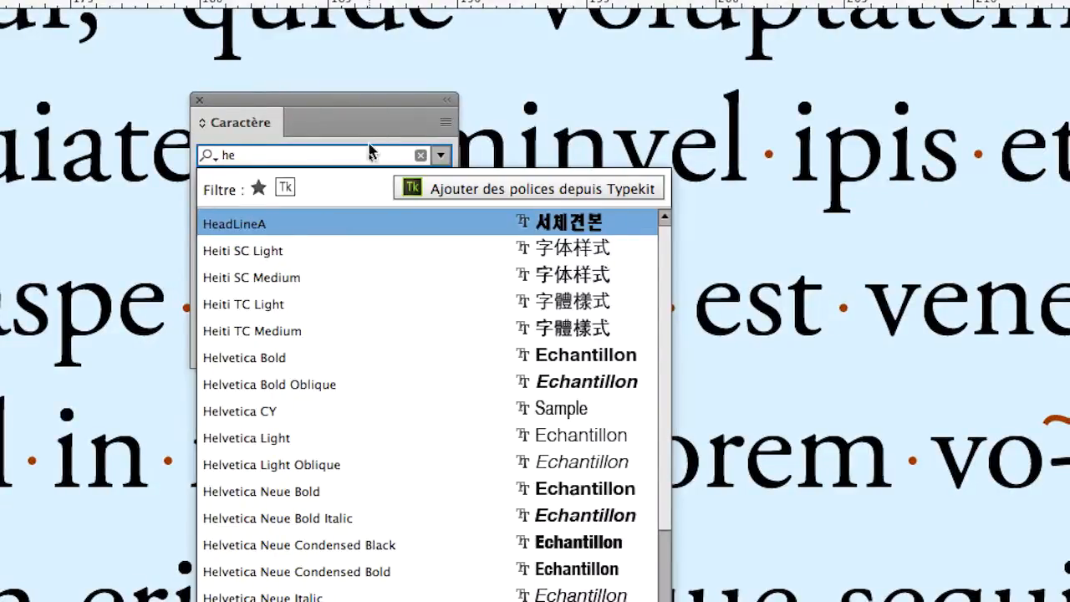
pyautogui.write('lveticat')
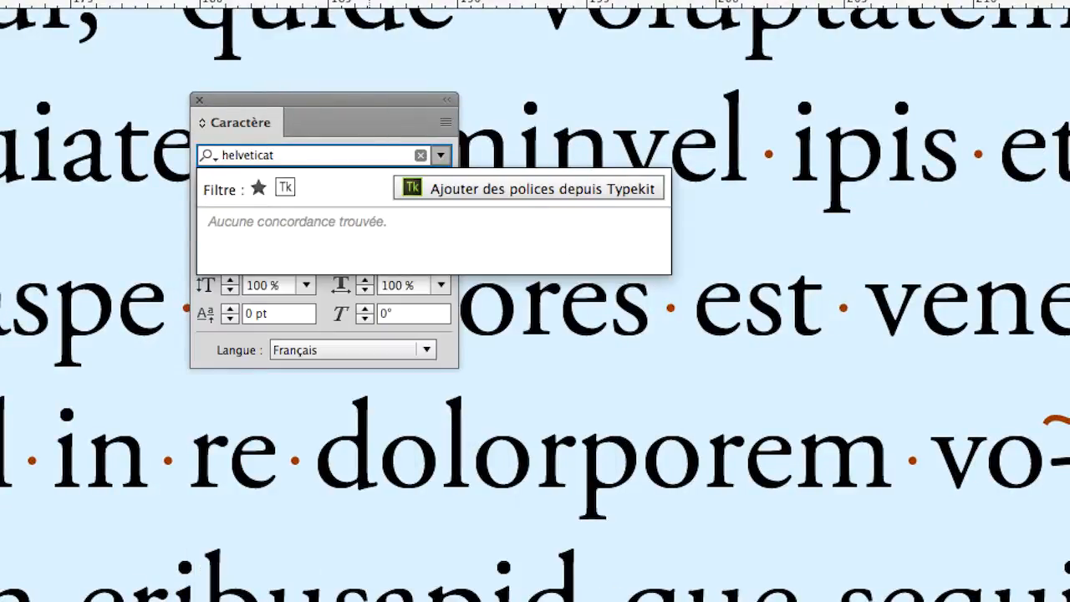
pyautogui.press('BackSpace')
pyautogui.write('a')
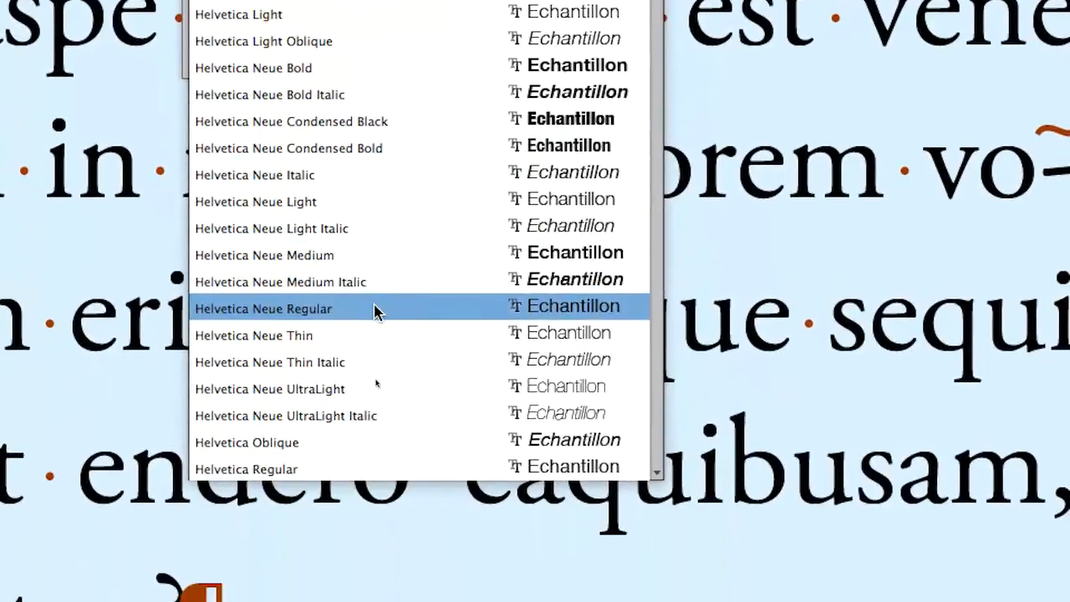
pyautogui.click(375, 359)
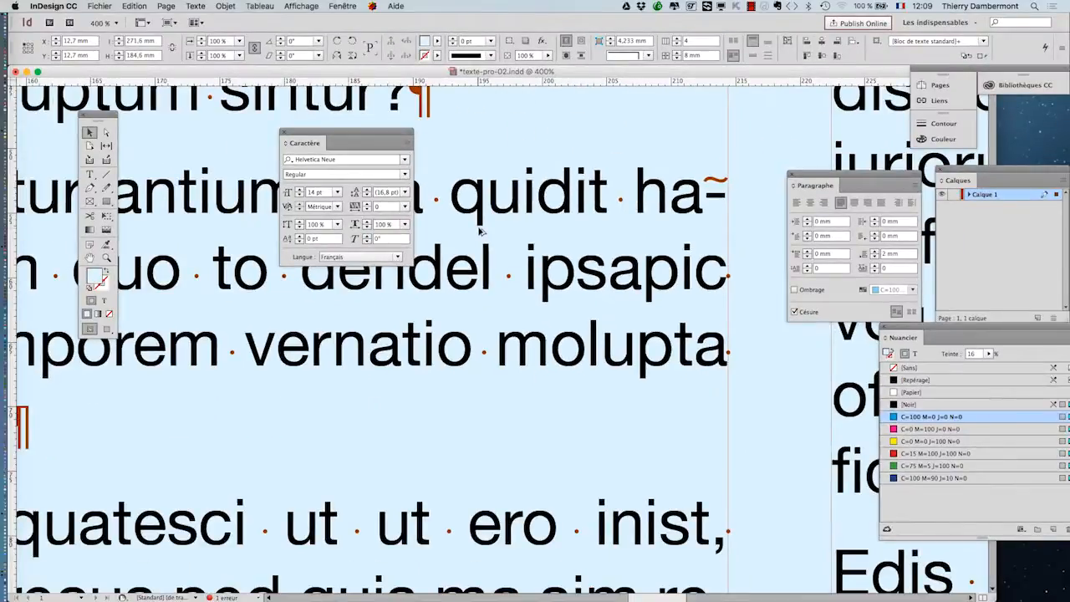
# Step: Search the fonts by first letters with "a", "he" and "helveti", ending on the family name Helvetica Neue
pyautogui.keyDown('alt'); pyautogui.scroll(-3, 536, 307); pyautogui.keyUp('alt')
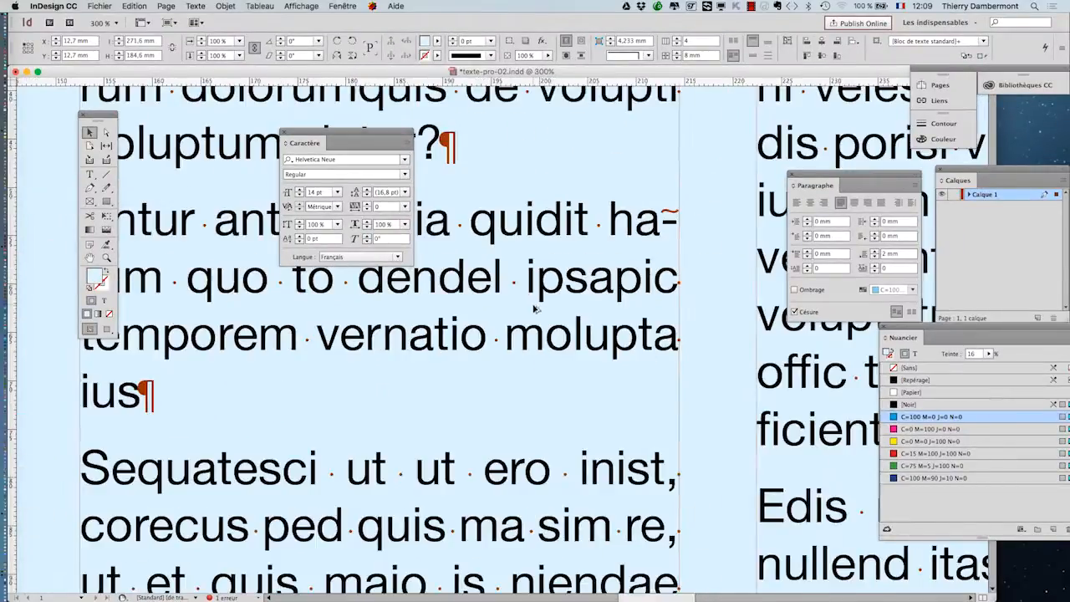
pyautogui.keyDown('alt'); pyautogui.scroll(-1, 533, 306); pyautogui.keyUp('alt')
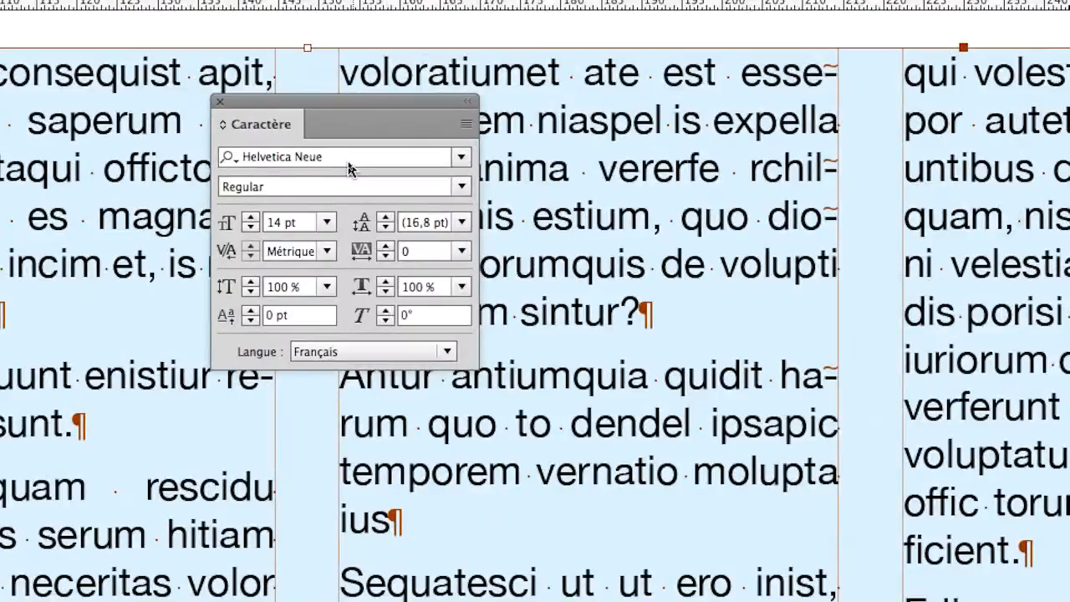
pyautogui.click(349, 161)
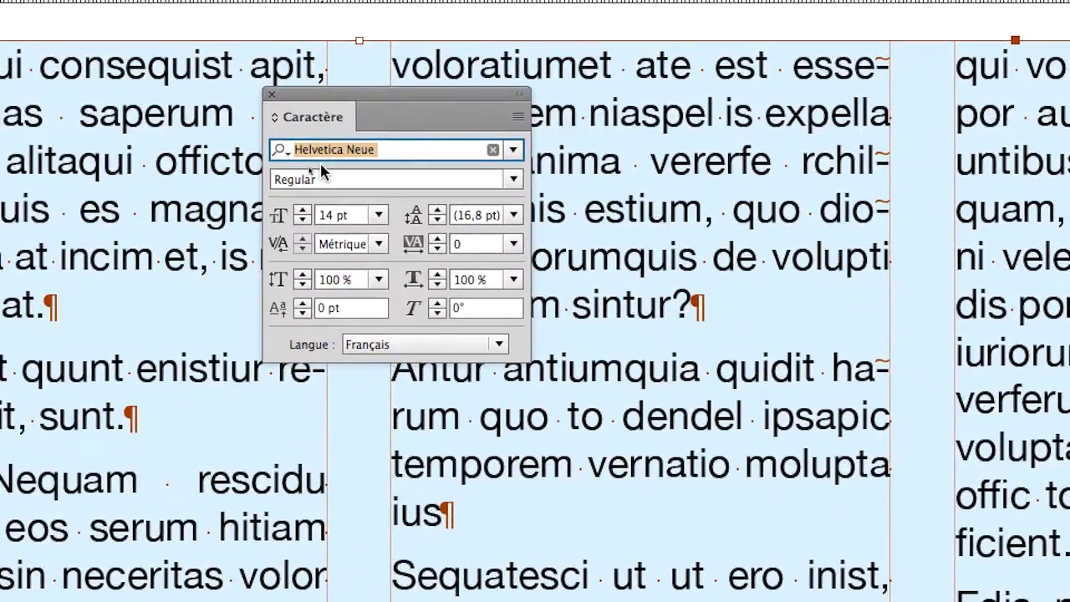
pyautogui.write('a')
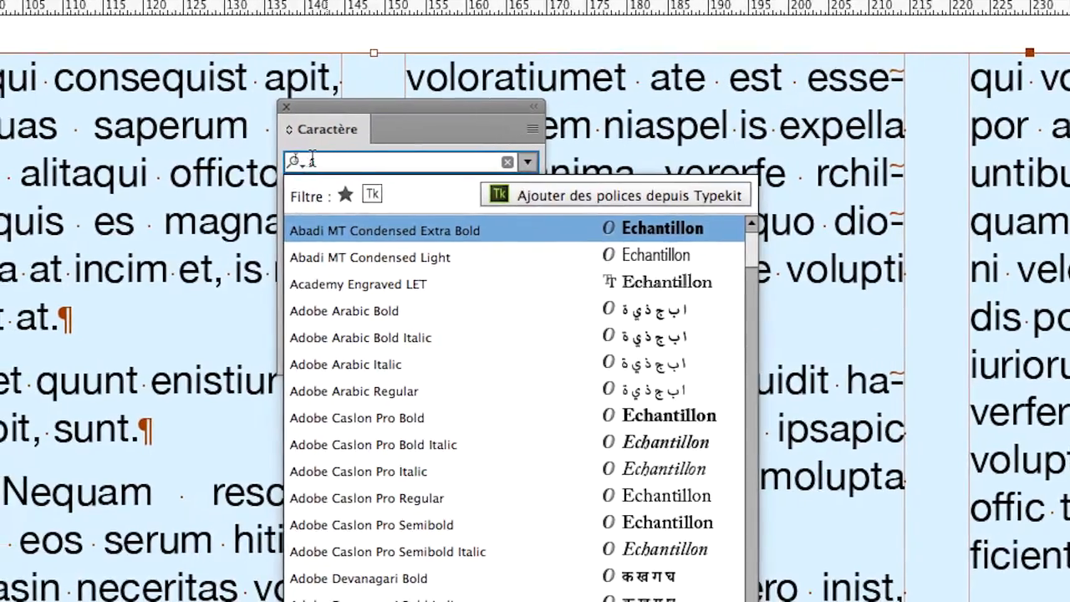
pyautogui.write('he')
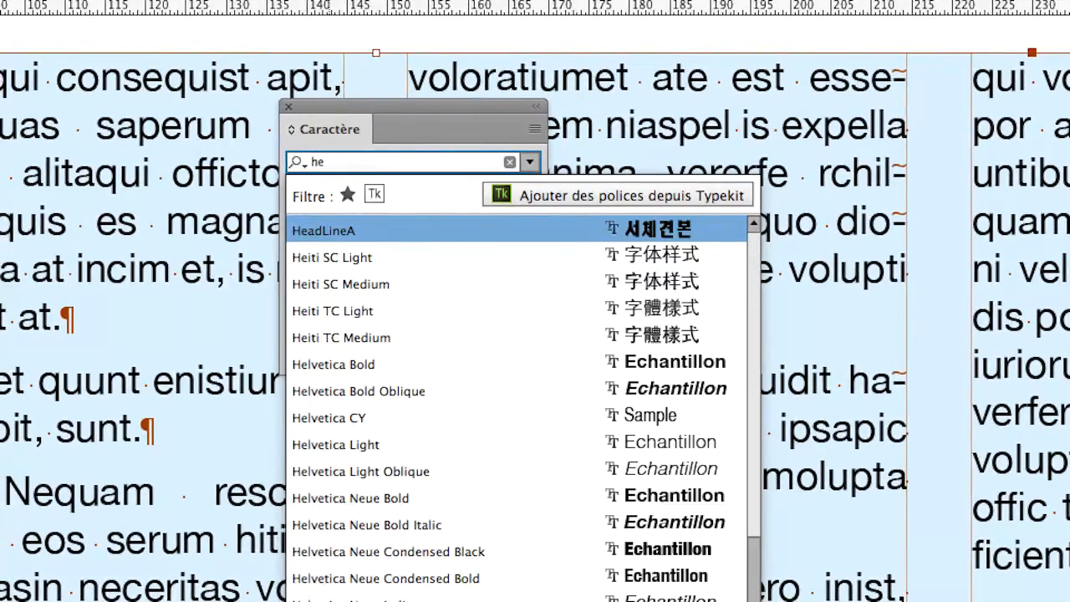
pyautogui.write('lveti')
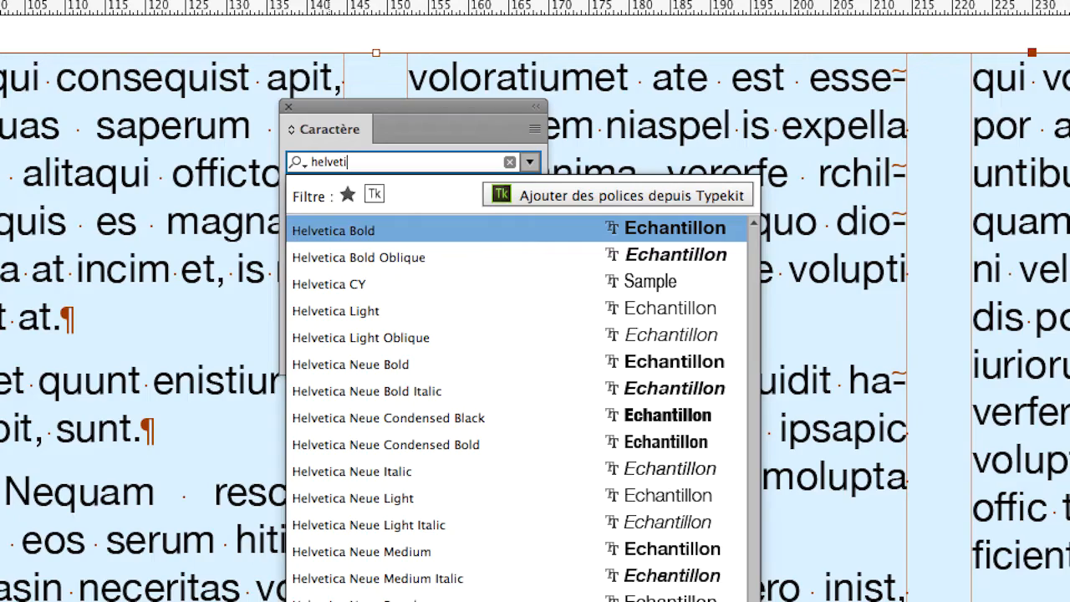
pyautogui.write('ca Neue')
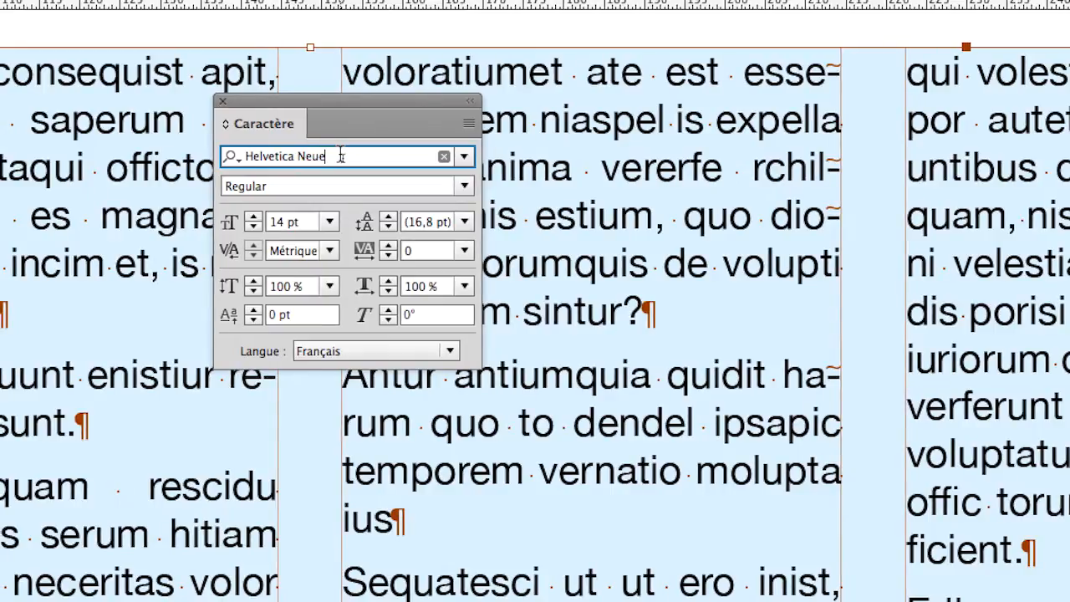
# Step: Search the fonts for "adobe garamond pro" and apply Adobe Garamond Pro Regular to the text
pyautogui.moveTo(332, 156); pyautogui.dragTo(239, 157)
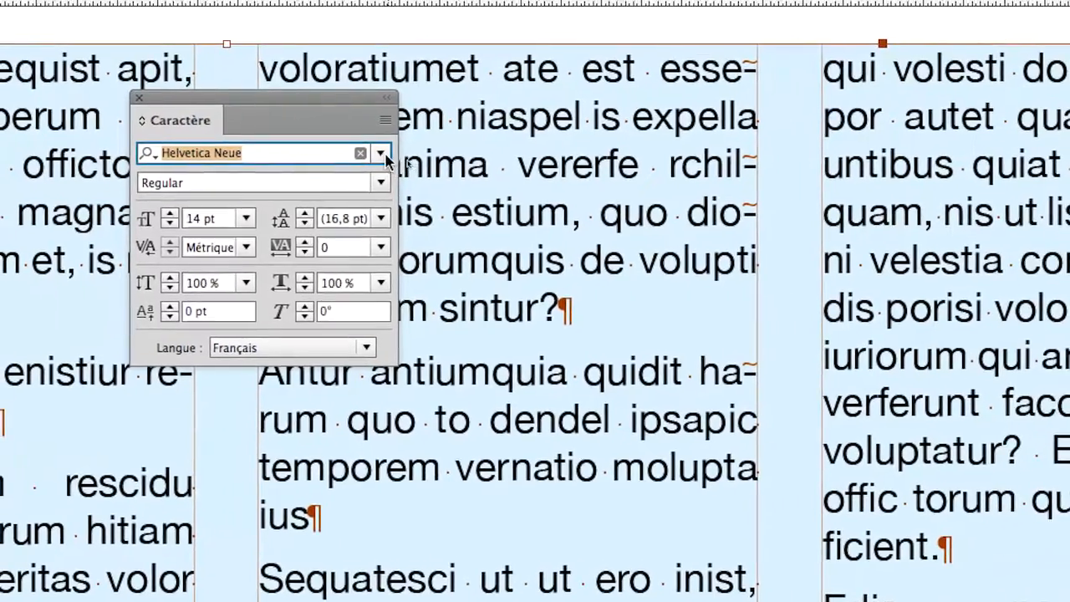
pyautogui.click(498, 146)
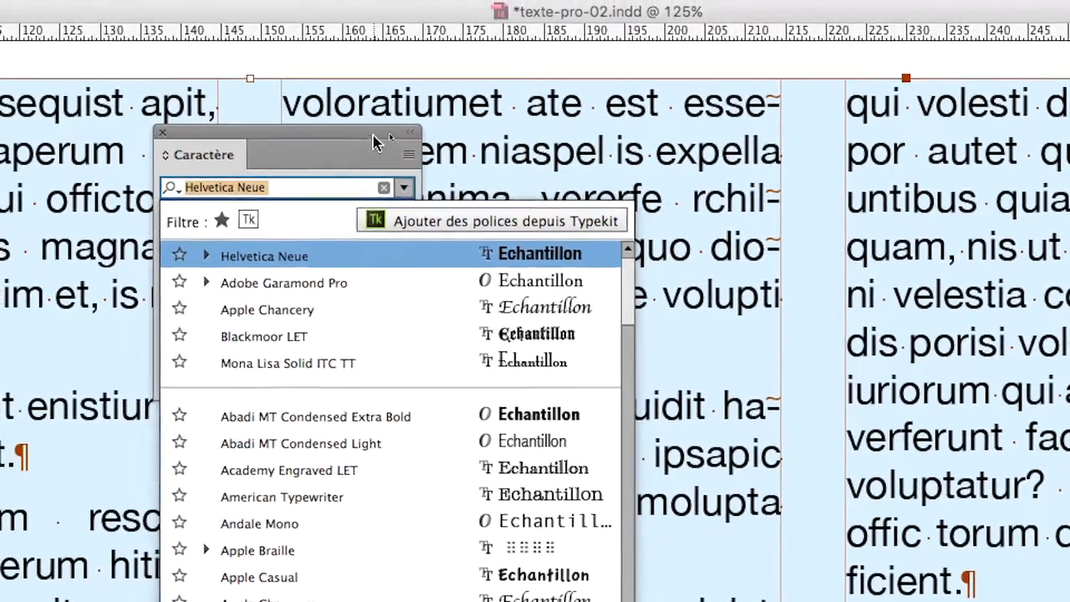
pyautogui.click(354, 109)
pyautogui.write('adobe gara')
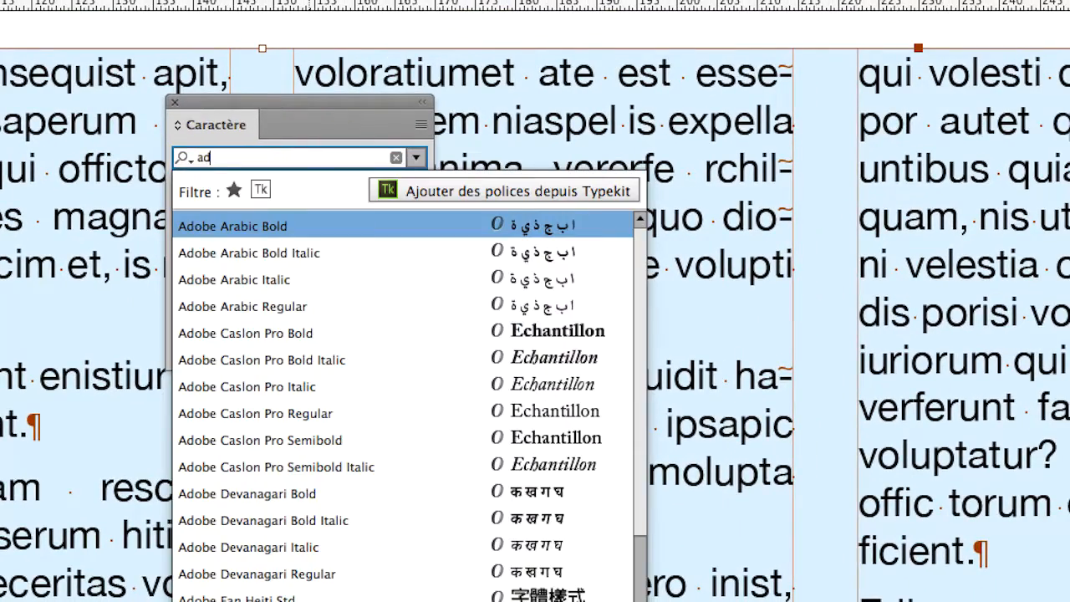
pyautogui.write('mond pro')
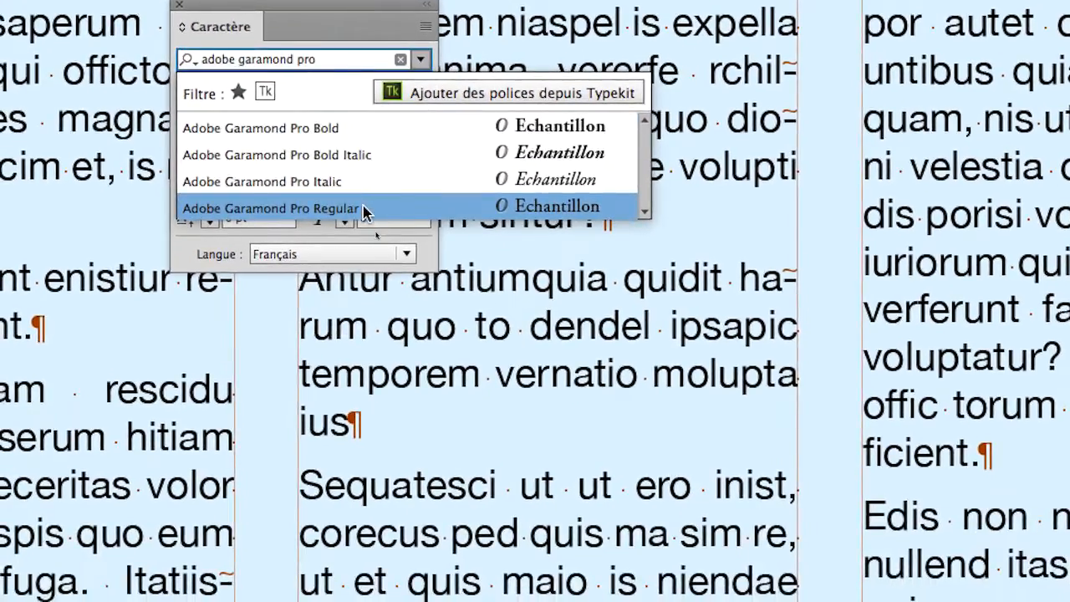
pyautogui.click(360, 306)
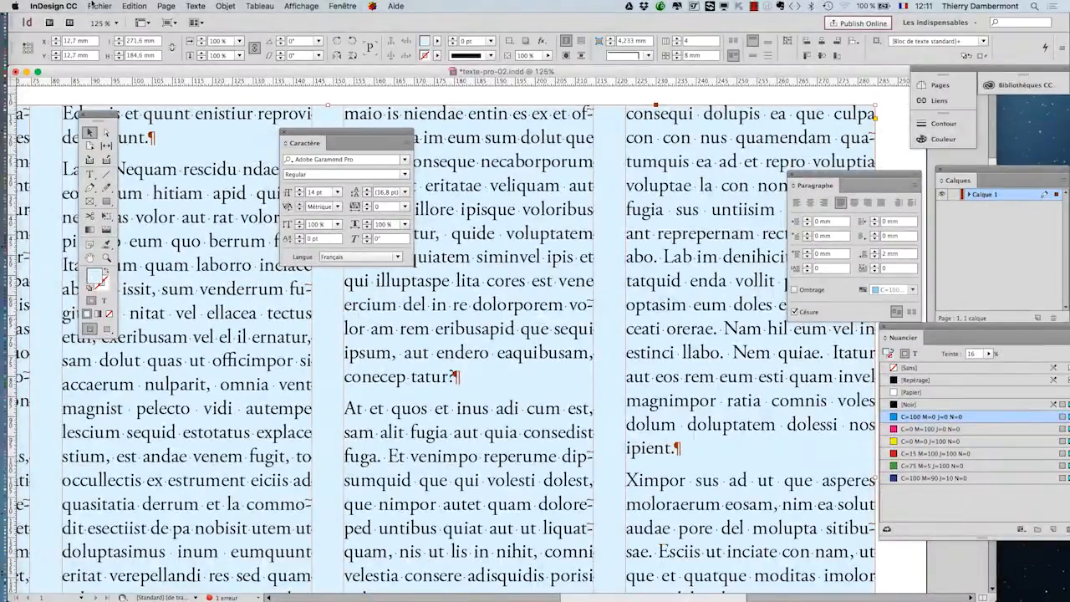
# Step: Save the document as a new version named texte-pro-03.indd in the same folder
pyautogui.click(100, 6)
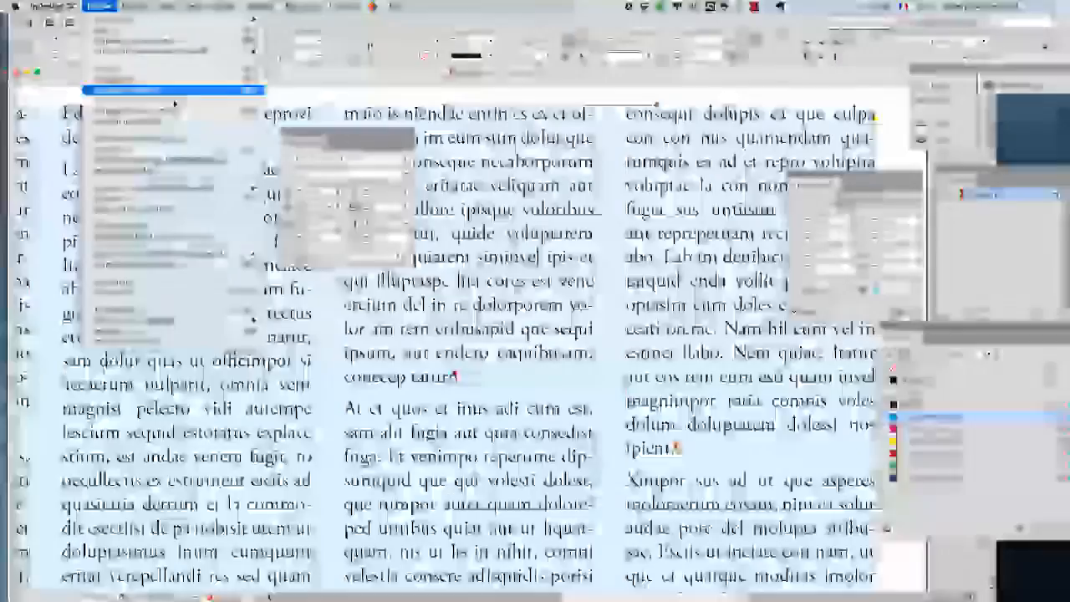
pyautogui.click(125, 89)
pyautogui.click(540, 103)
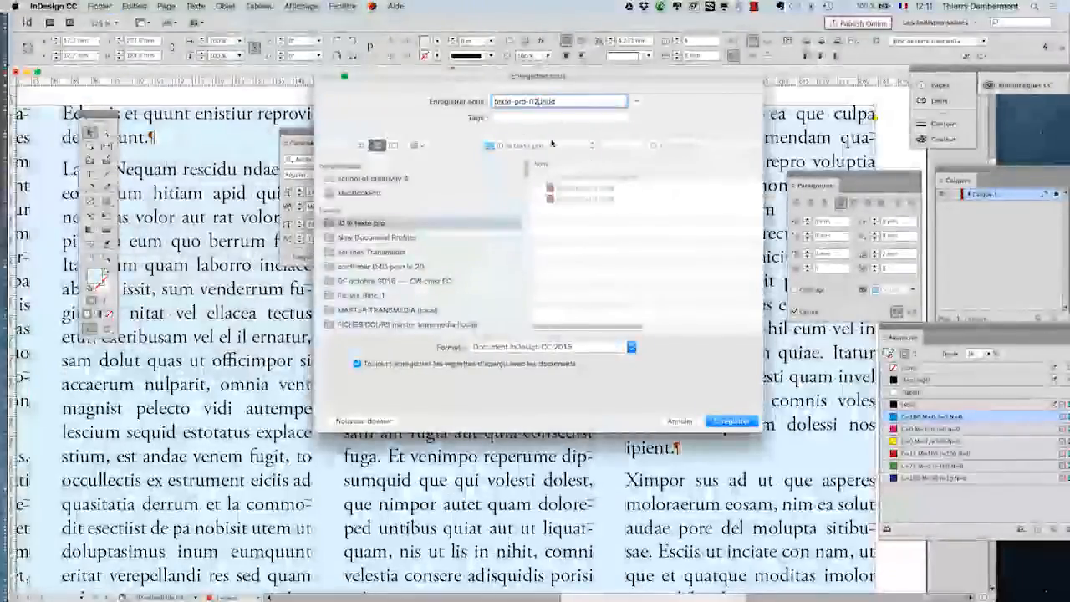
pyautogui.press('BackSpace')
pyautogui.write('3')
pyautogui.press('Return')
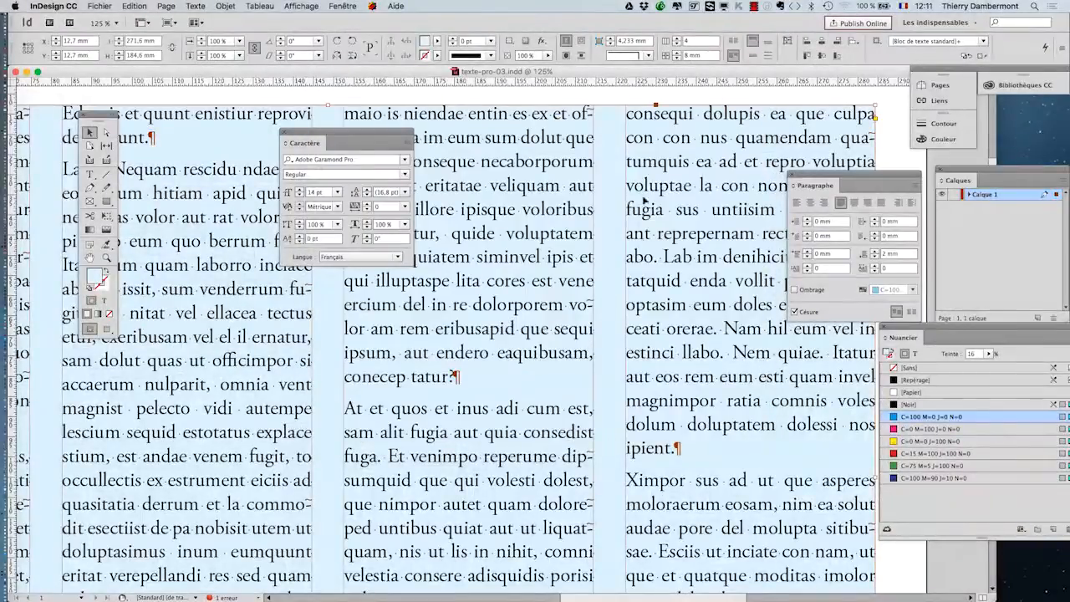